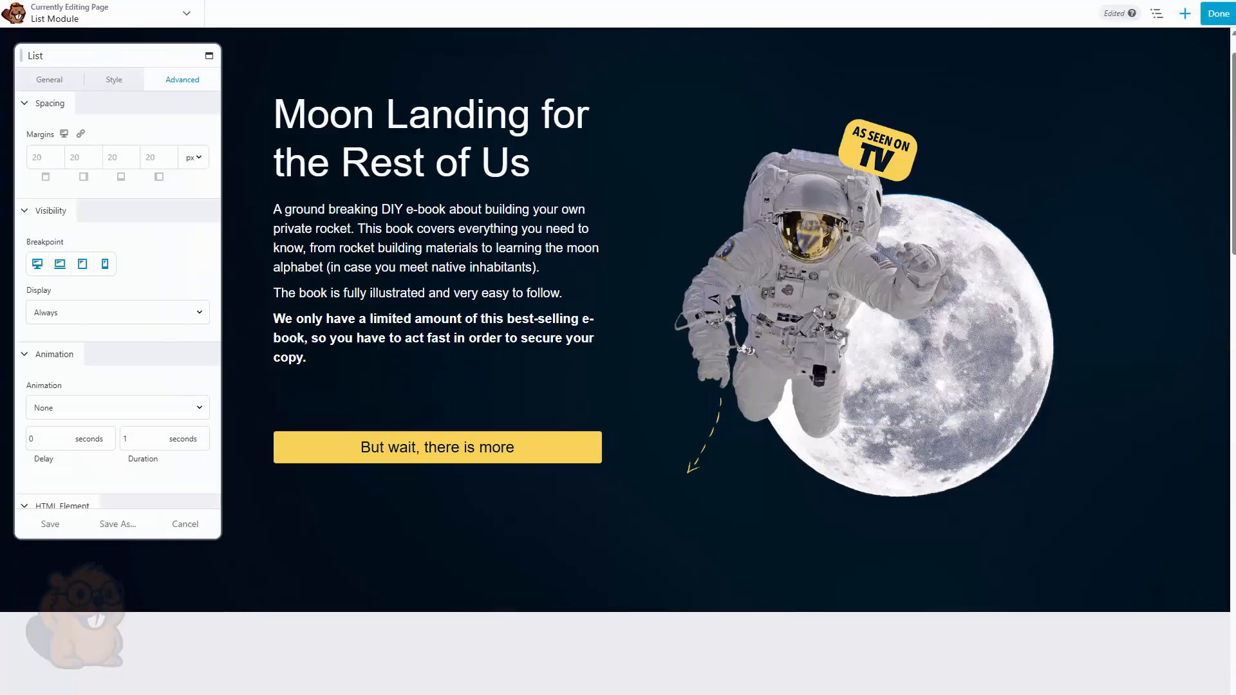
Add a second item to the list and open the first list item for editing
left_click(58, 83)
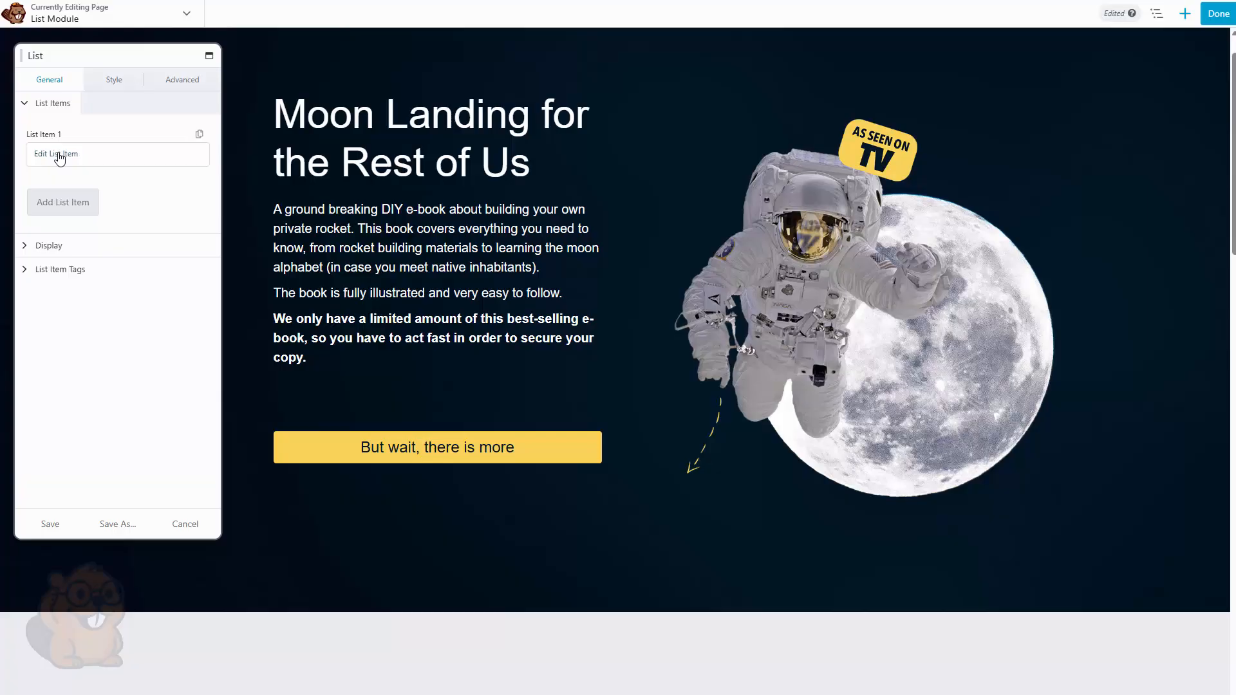
left_click(63, 203)
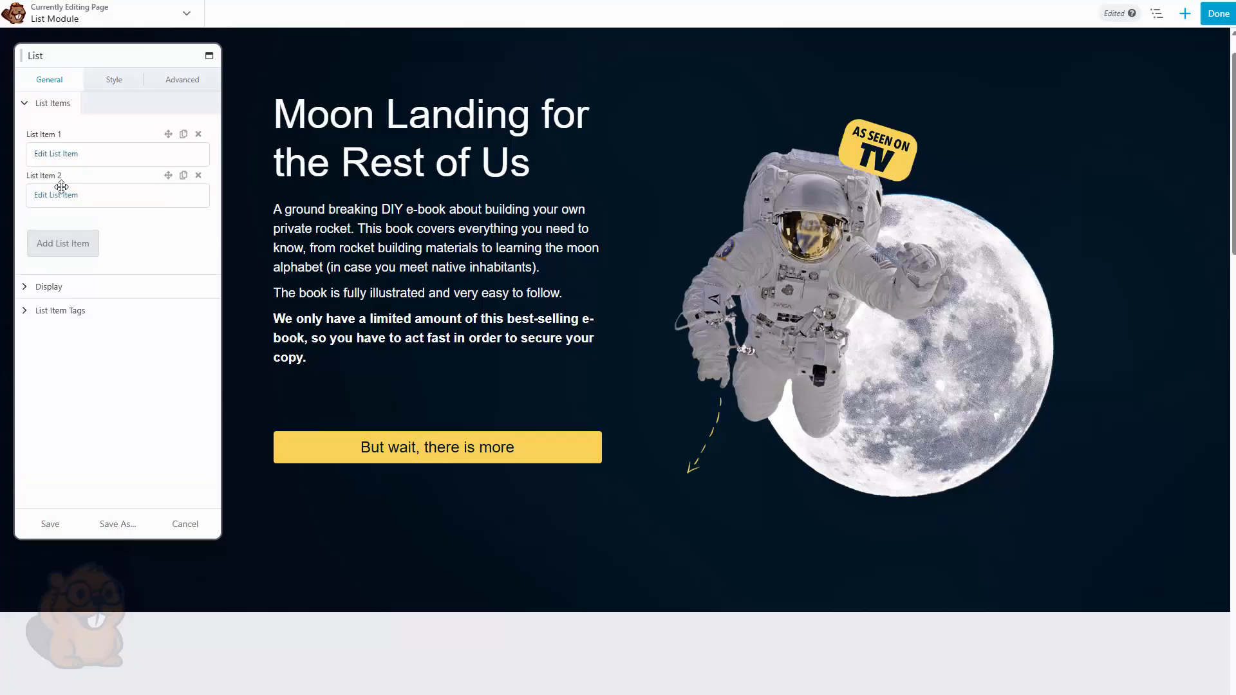
left_click(61, 155)
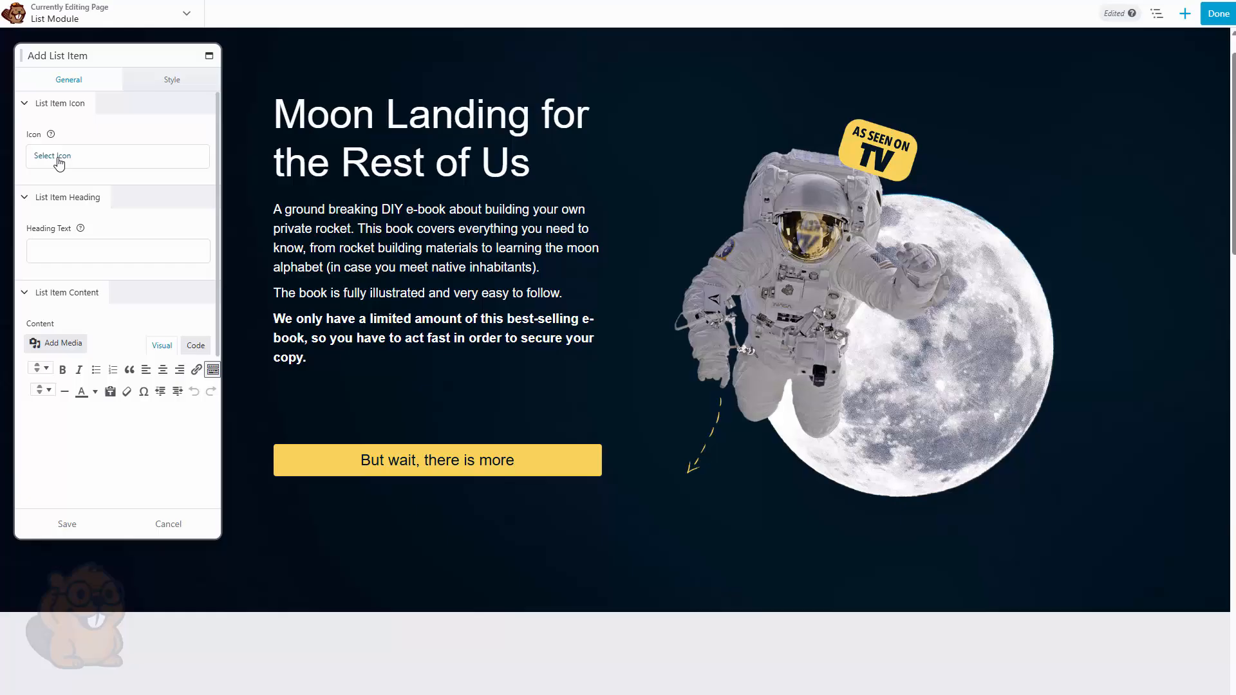
Set the list item's heading text to Easy to follow rocket blueprints
left_click(59, 163)
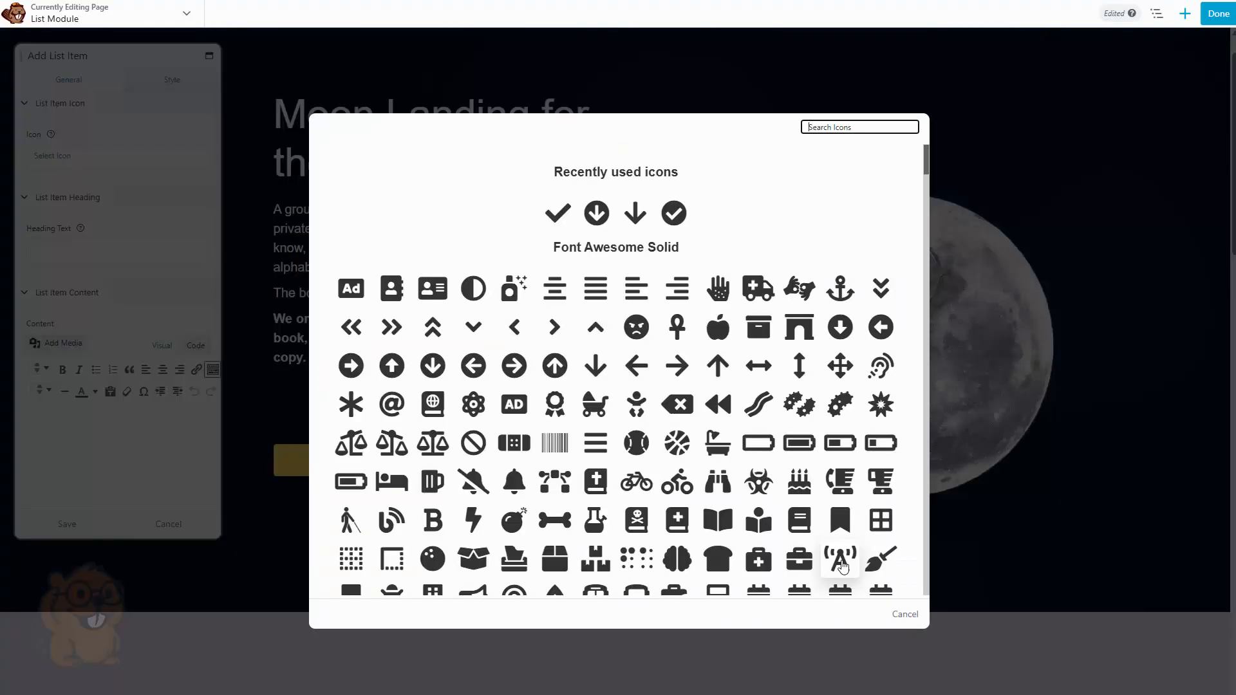
left_click(916, 615)
left_click(98, 252)
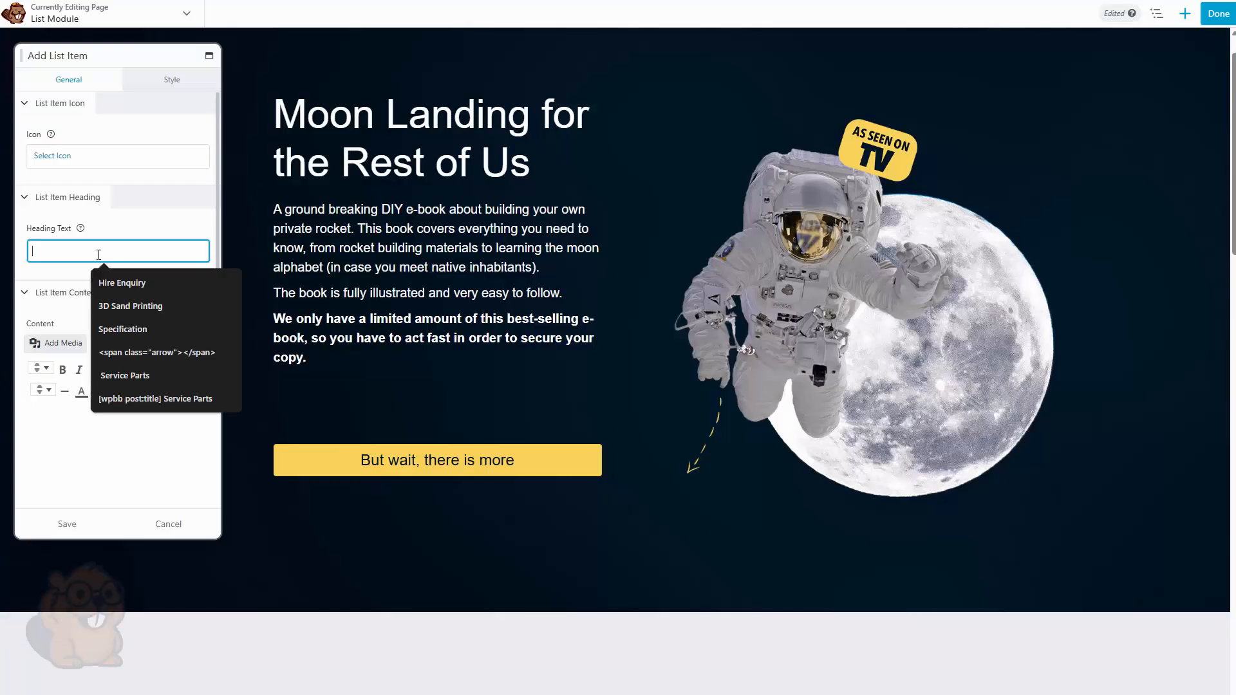
type("Easy to follow rocket blueprints")
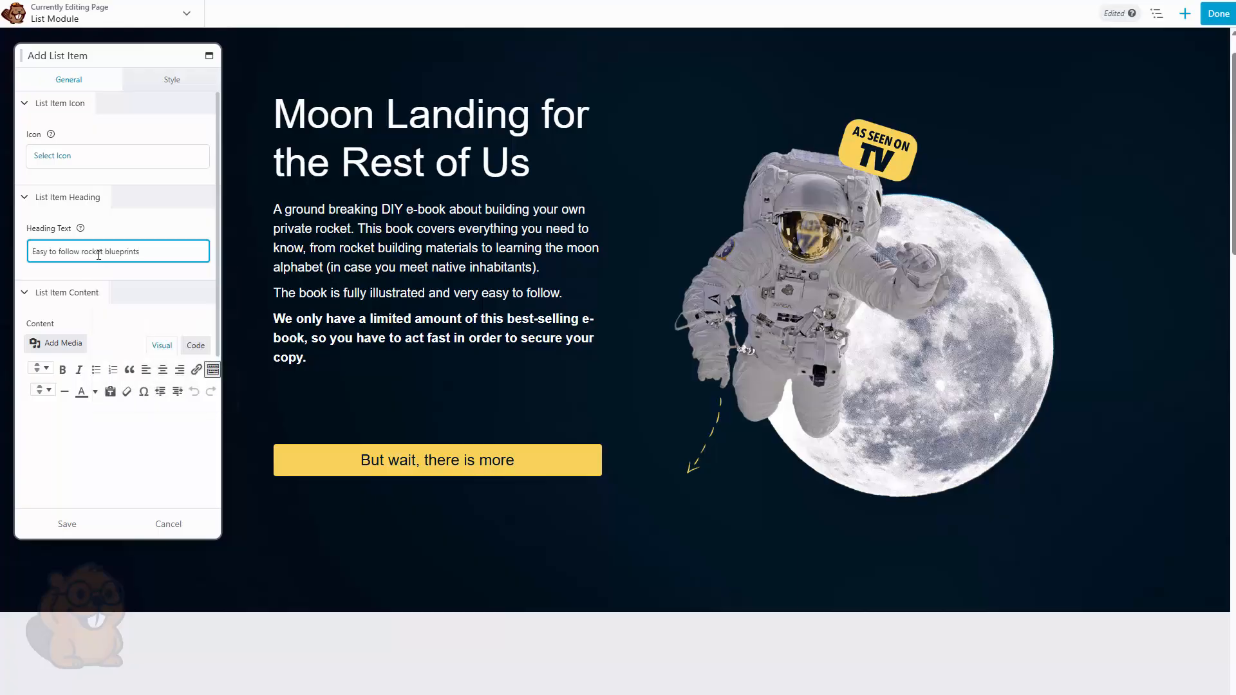
Enter Some other text. as the list item's content
scroll(68, 412, "down", 1)
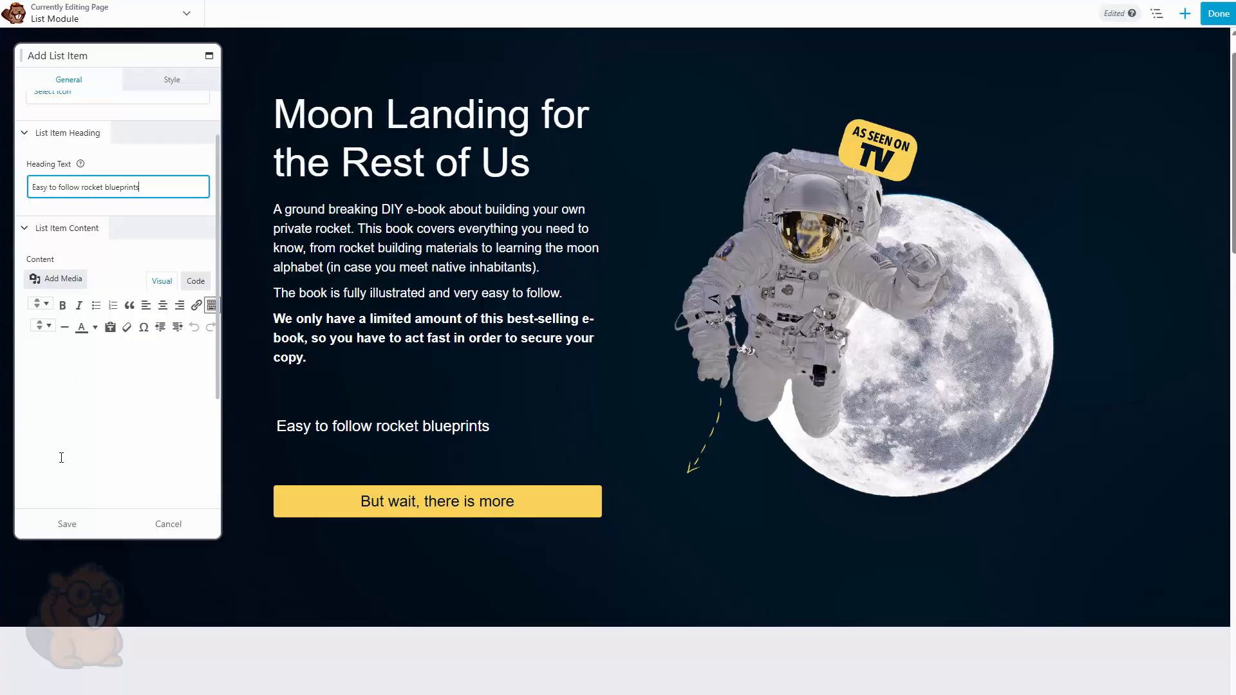
left_click(68, 379)
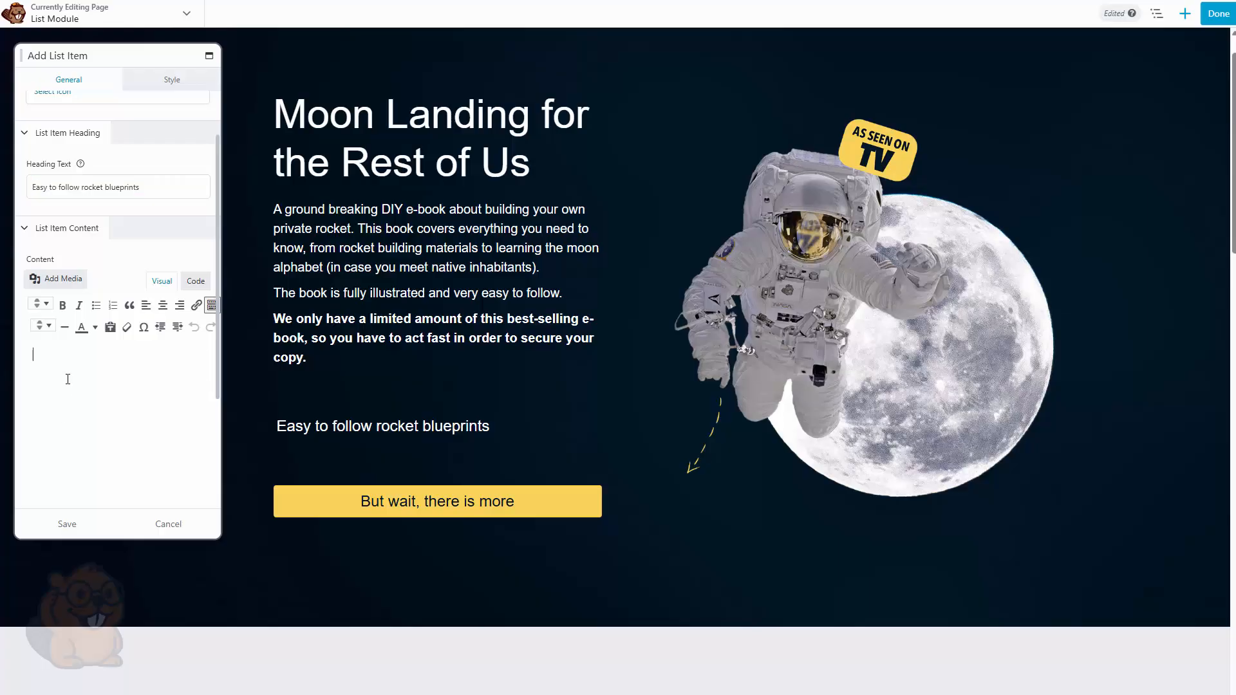
type("Some other tes")
type("t.")
Clear the list item's content and save the list item
left_click(70, 525)
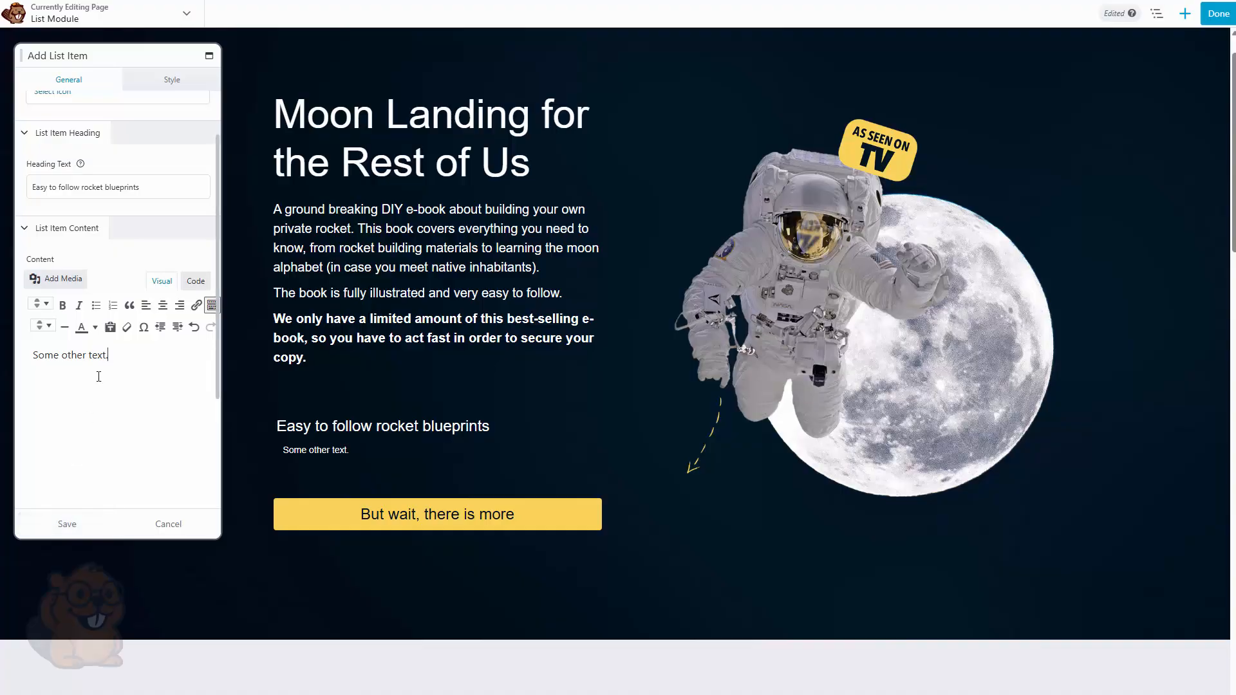
key("ctrl+a")
key("BackSpace")
left_click(83, 525)
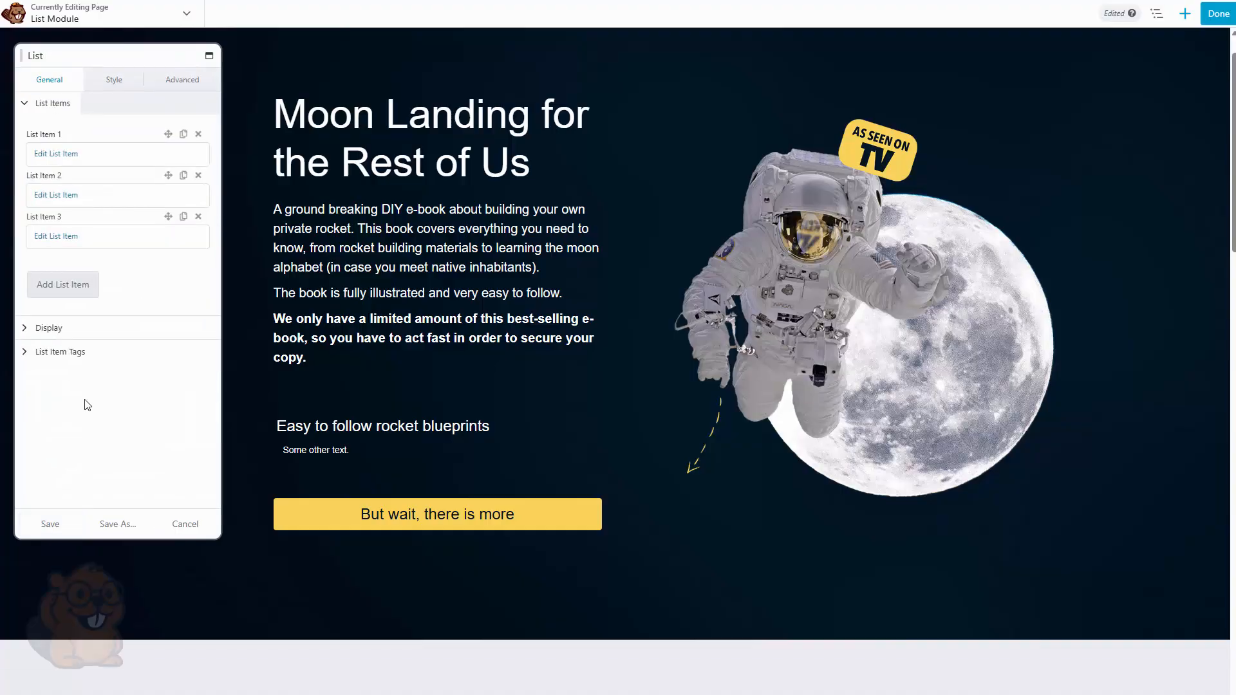
Try the Unordered and Ordered list types and browse their list icon options
left_click(81, 330)
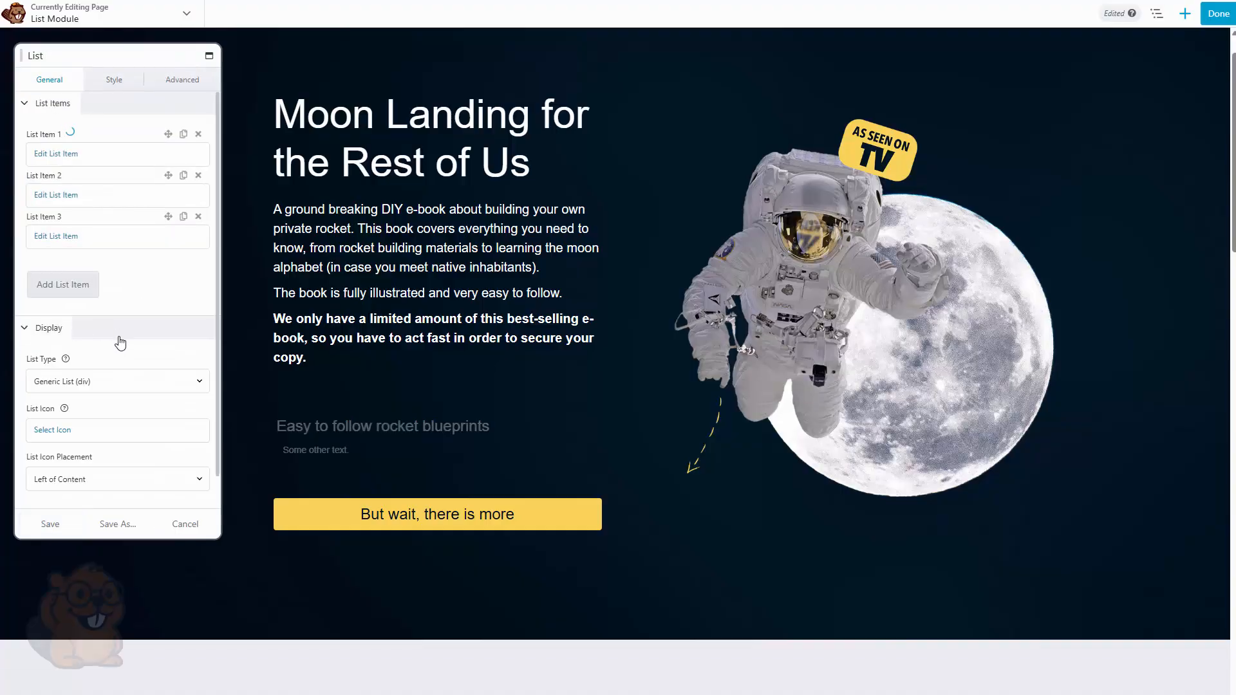
left_click(99, 381)
left_click(98, 422)
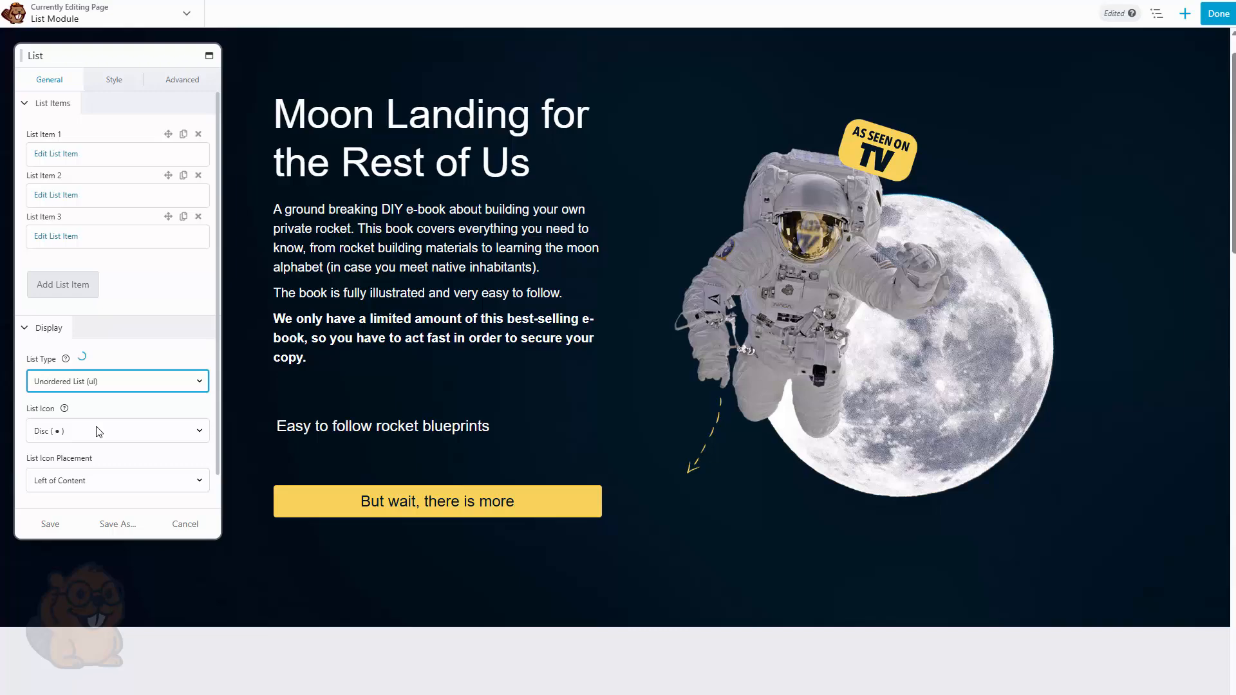
left_click(99, 431)
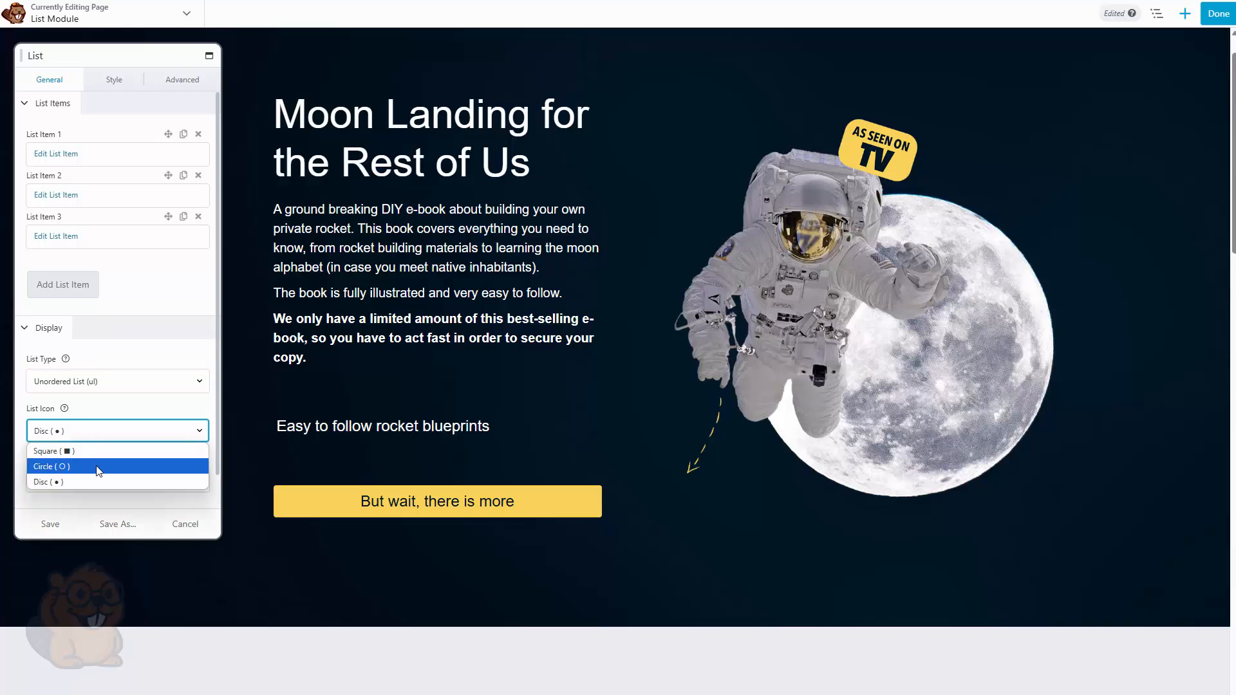
left_click(105, 386)
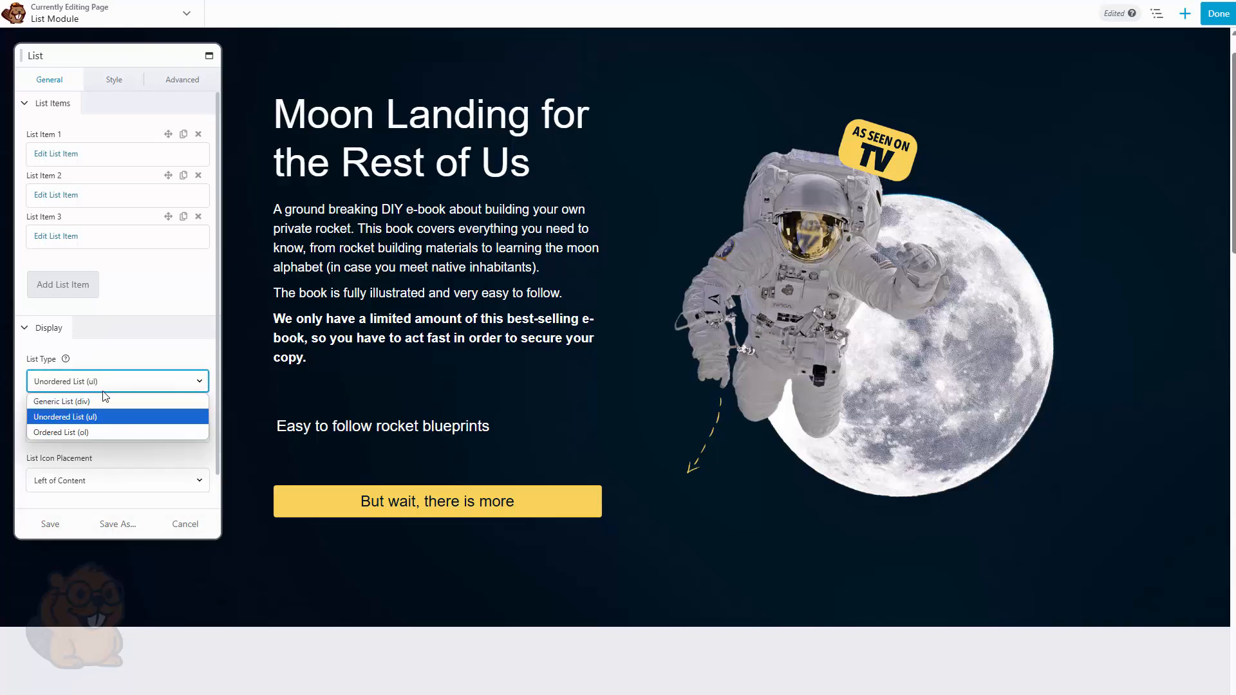
left_click(93, 434)
left_click(97, 436)
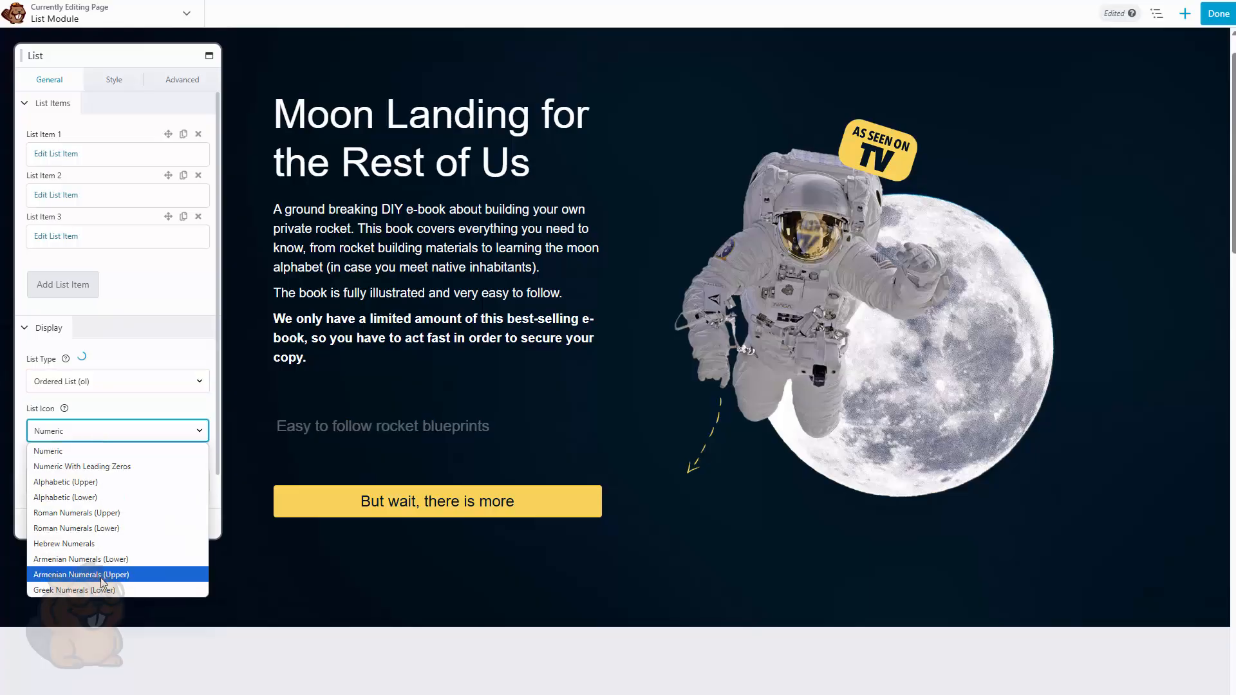
Set the list type to Generic List (div) and choose a checkmark as the list icon
left_click(98, 386)
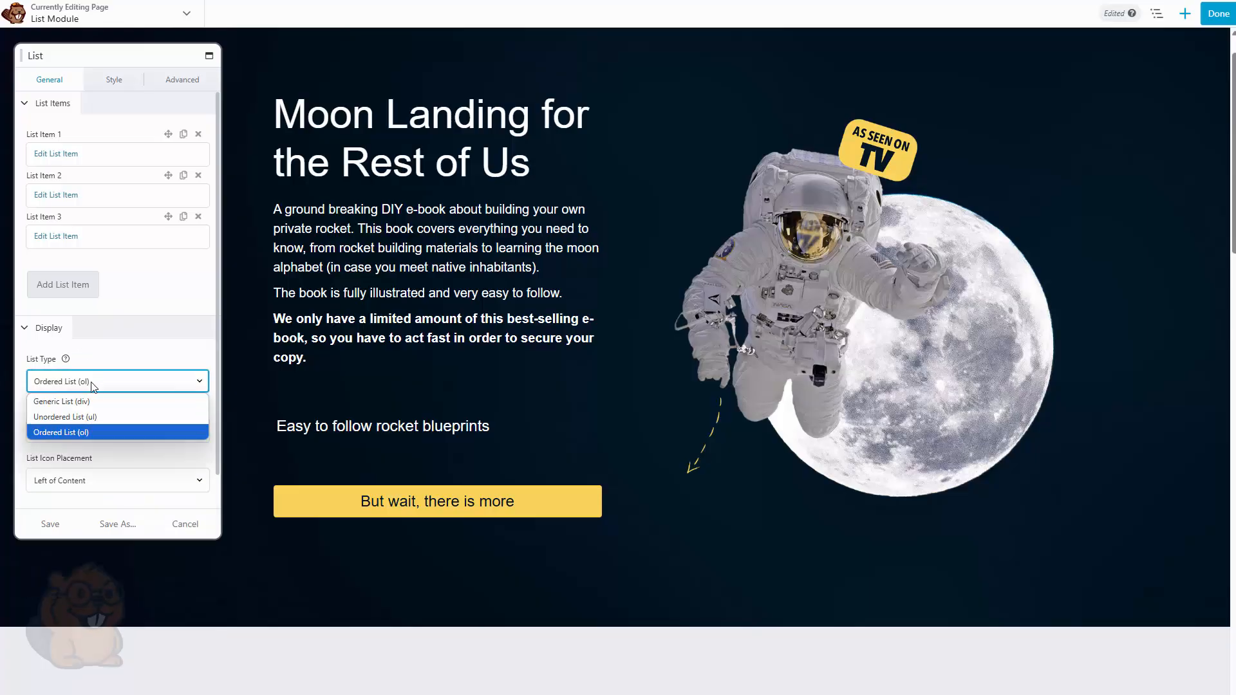
left_click(76, 402)
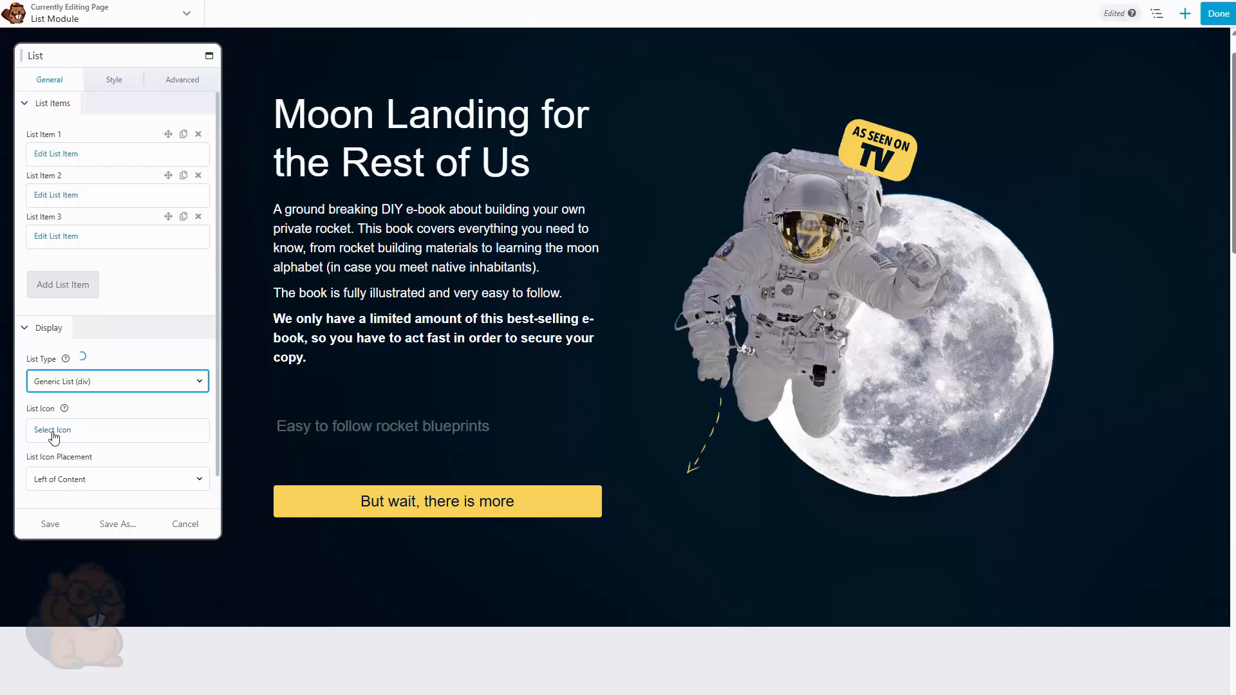
left_click(53, 433)
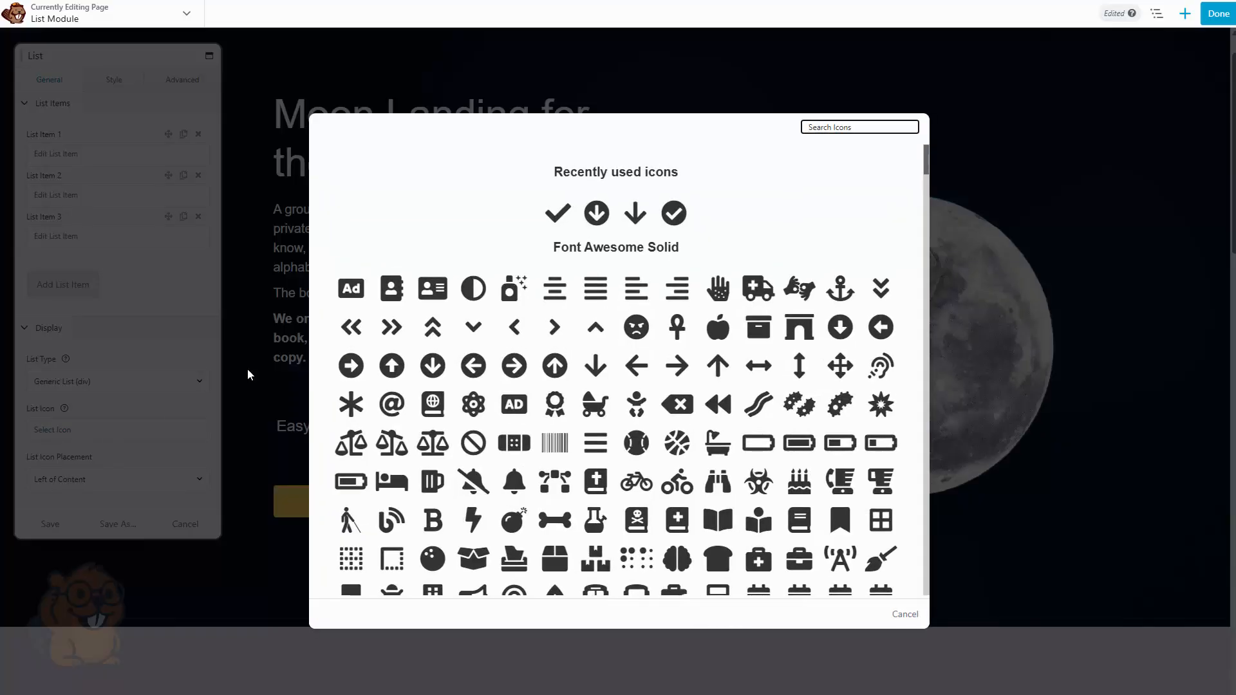
left_click(566, 215)
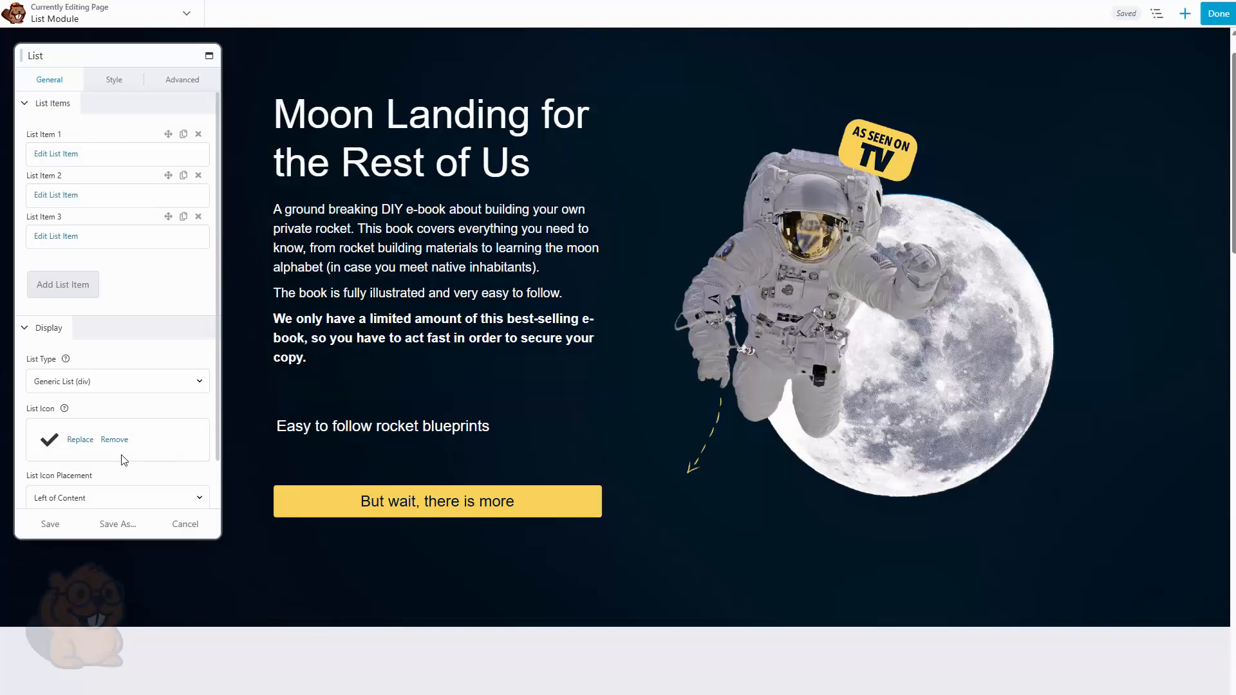
Set the list icon placement to Left of Heading
scroll(93, 409, "down", 1)
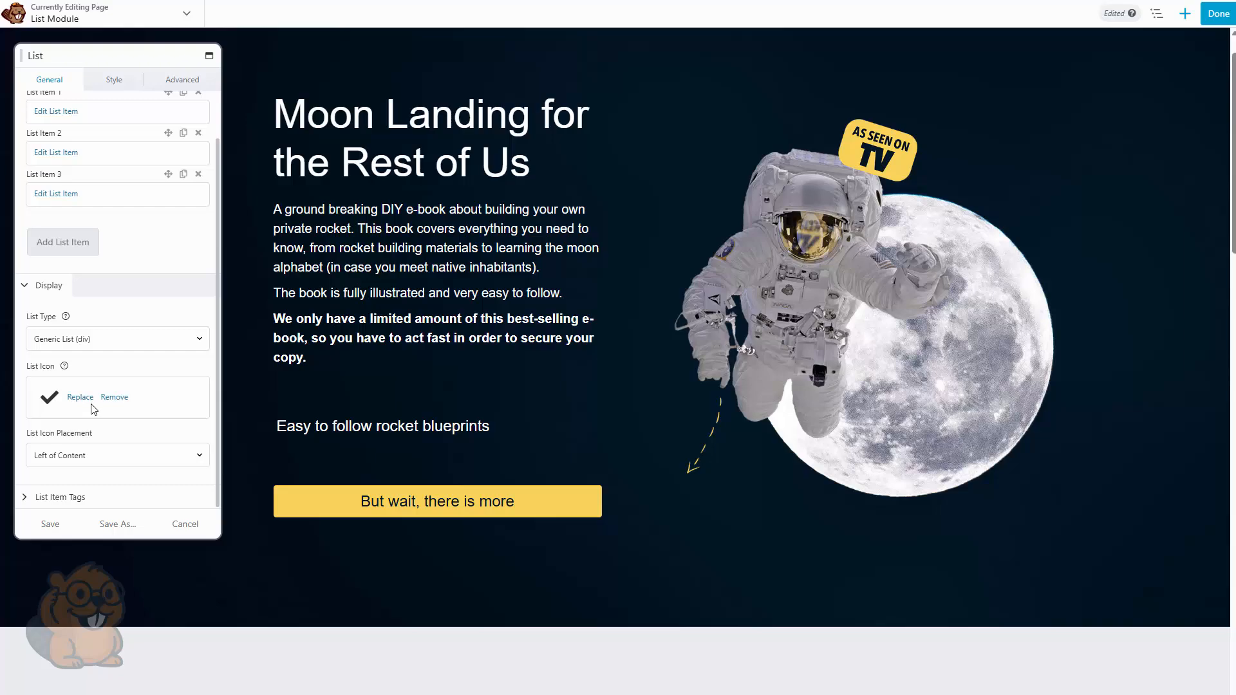
left_click(60, 455)
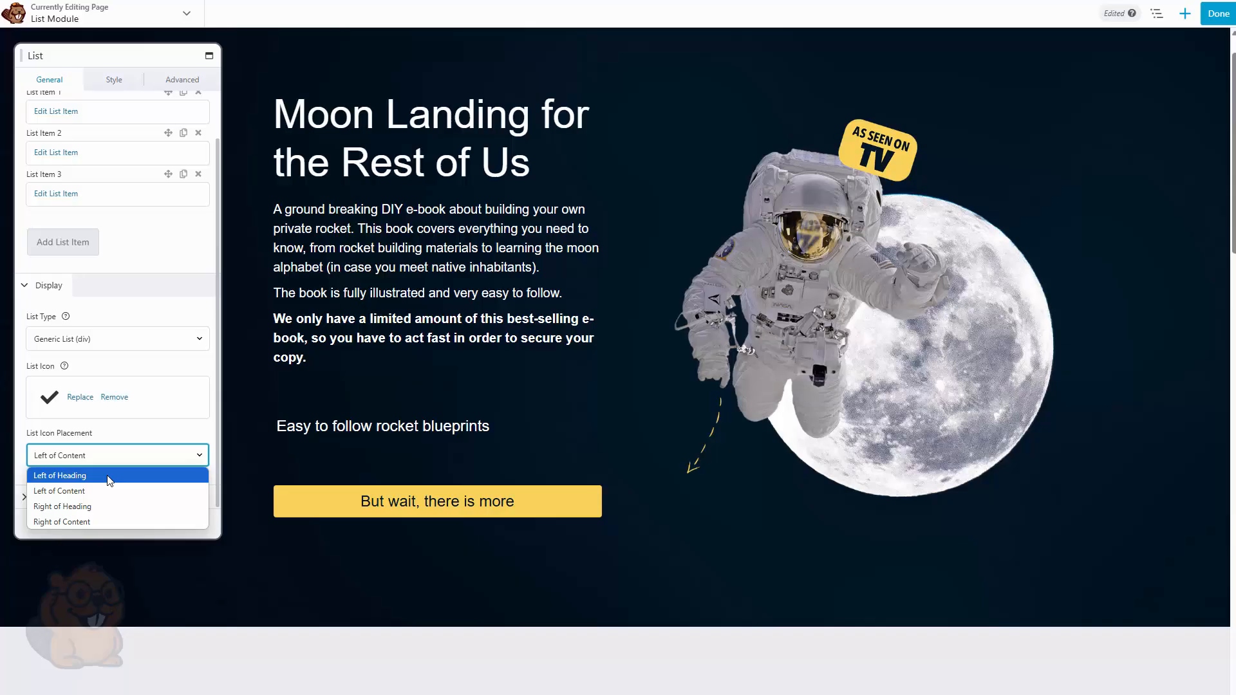
left_click(93, 458)
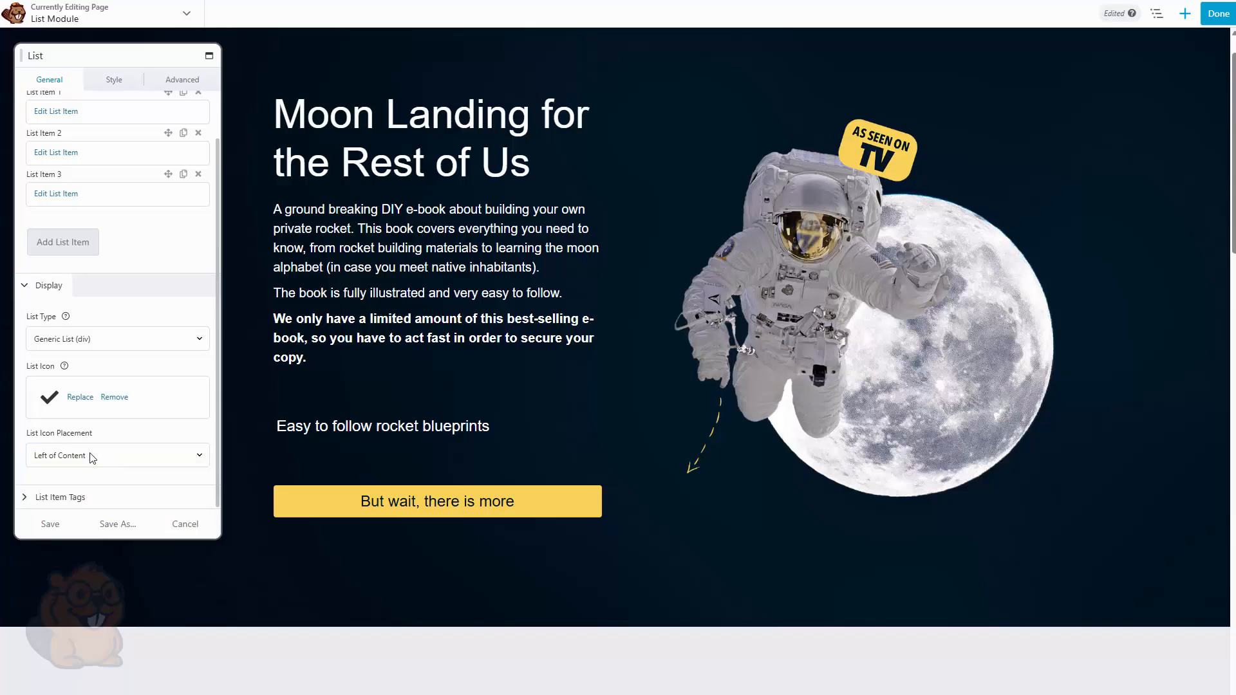
left_click(77, 461)
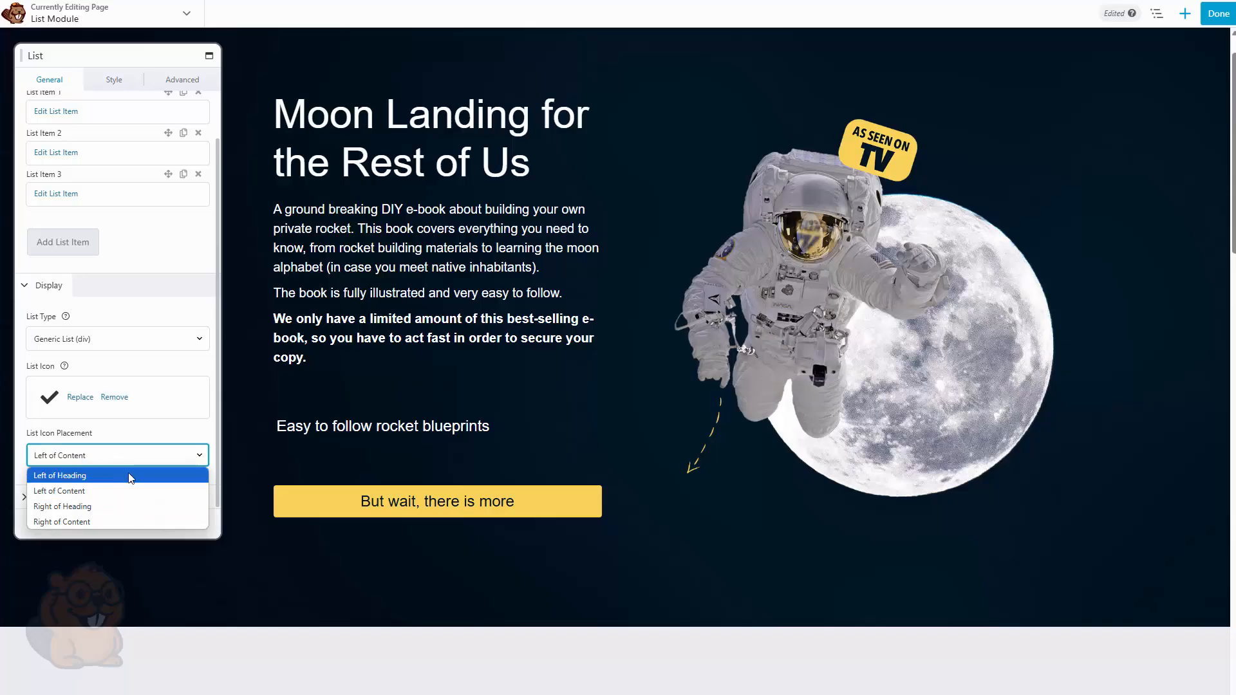
left_click(130, 477)
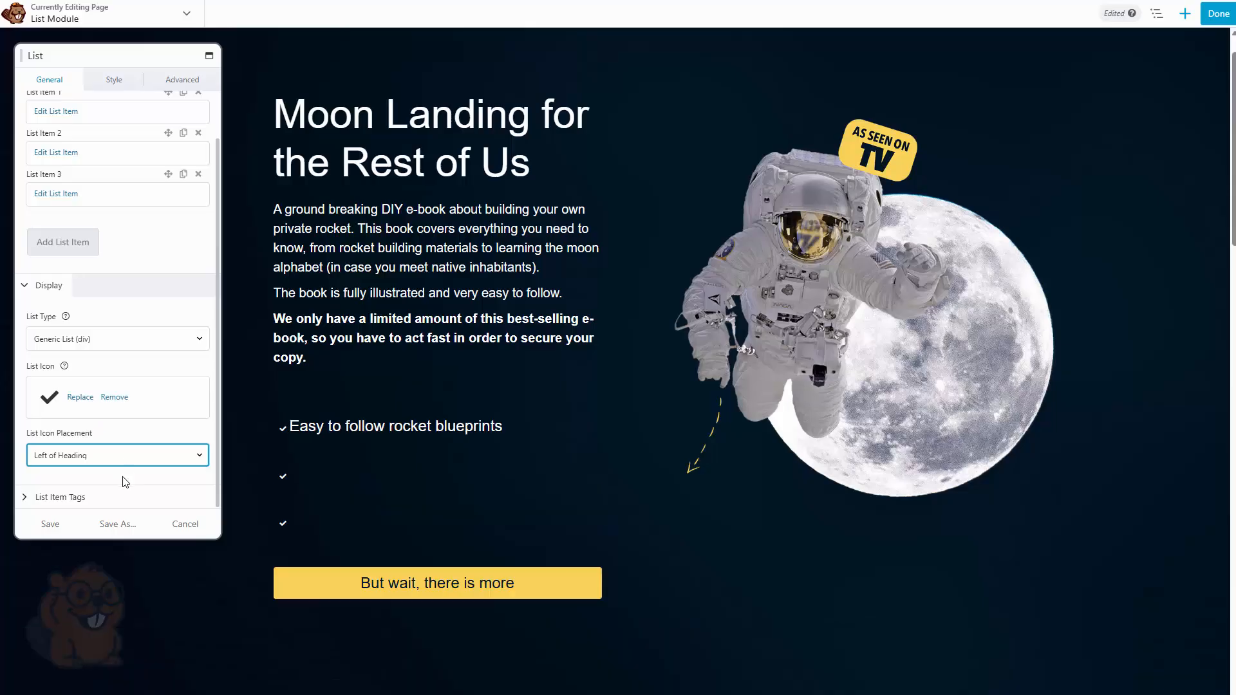
left_click(122, 477)
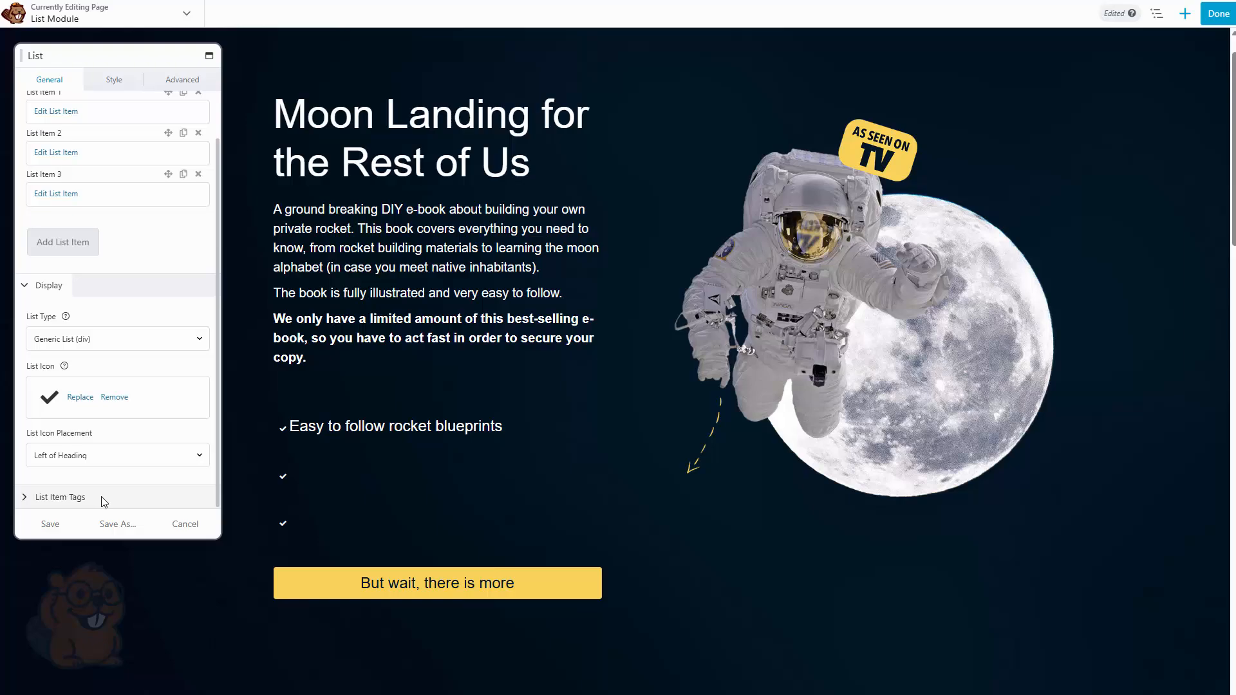
Review the available heading and content tag options for the list items
left_click(102, 497)
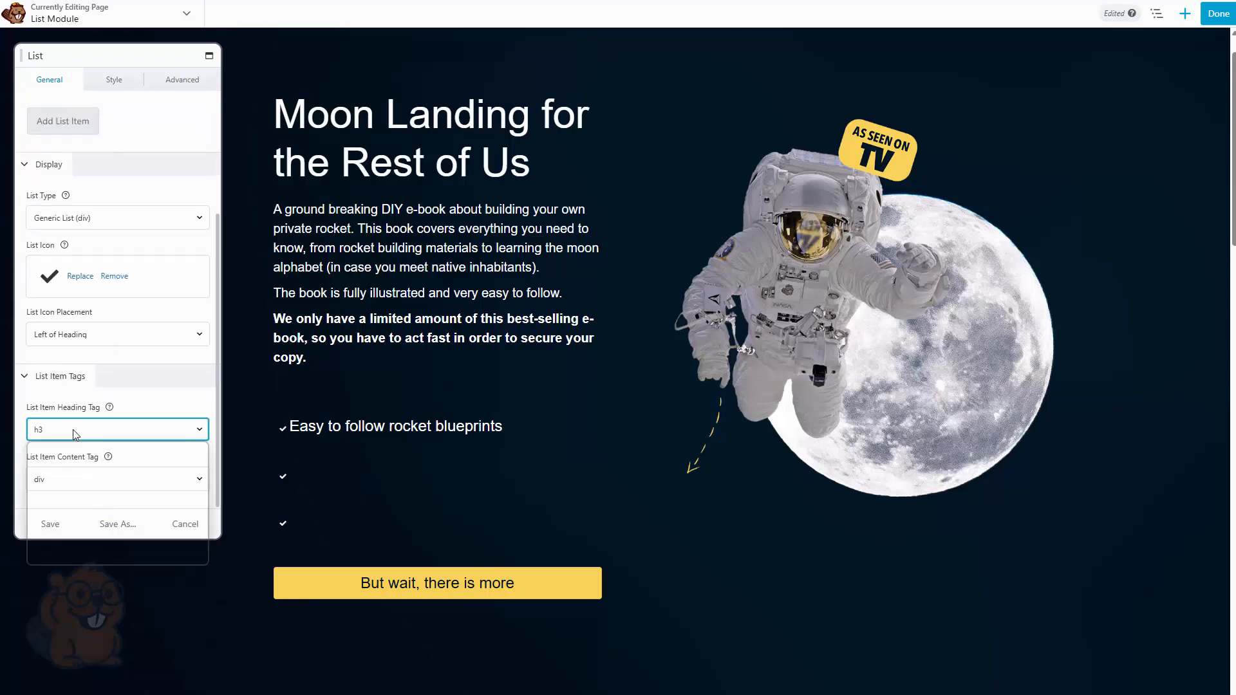
left_click(72, 430)
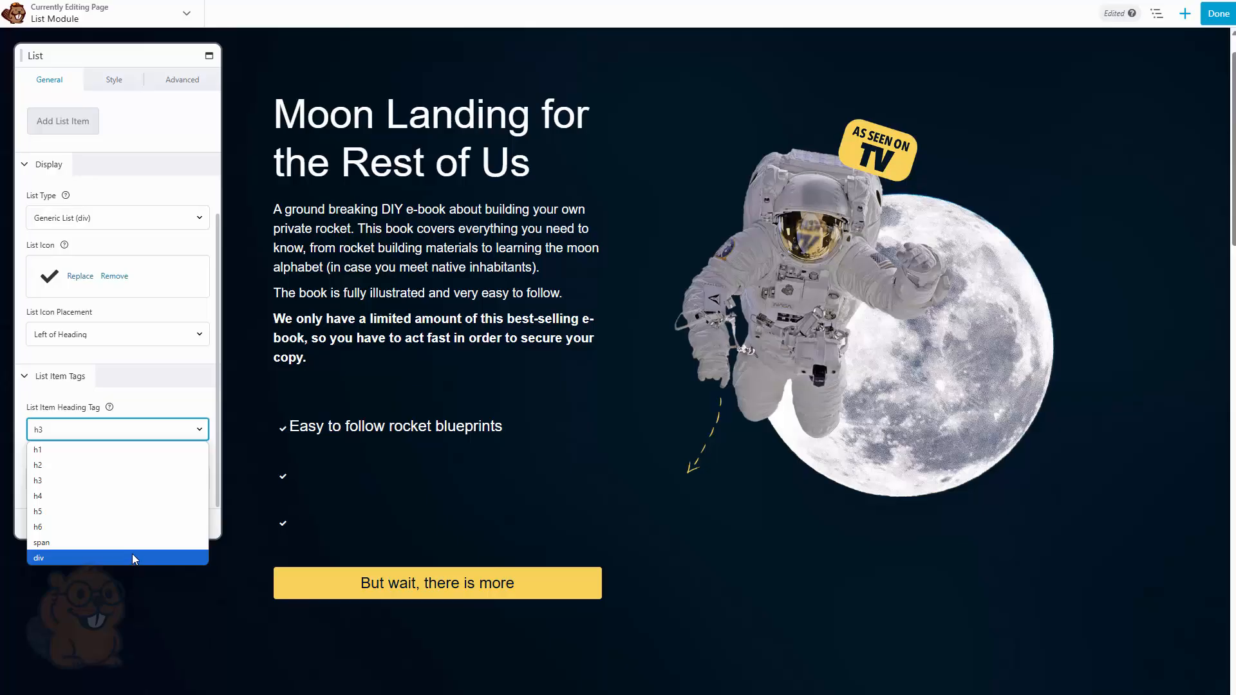
left_click(122, 488)
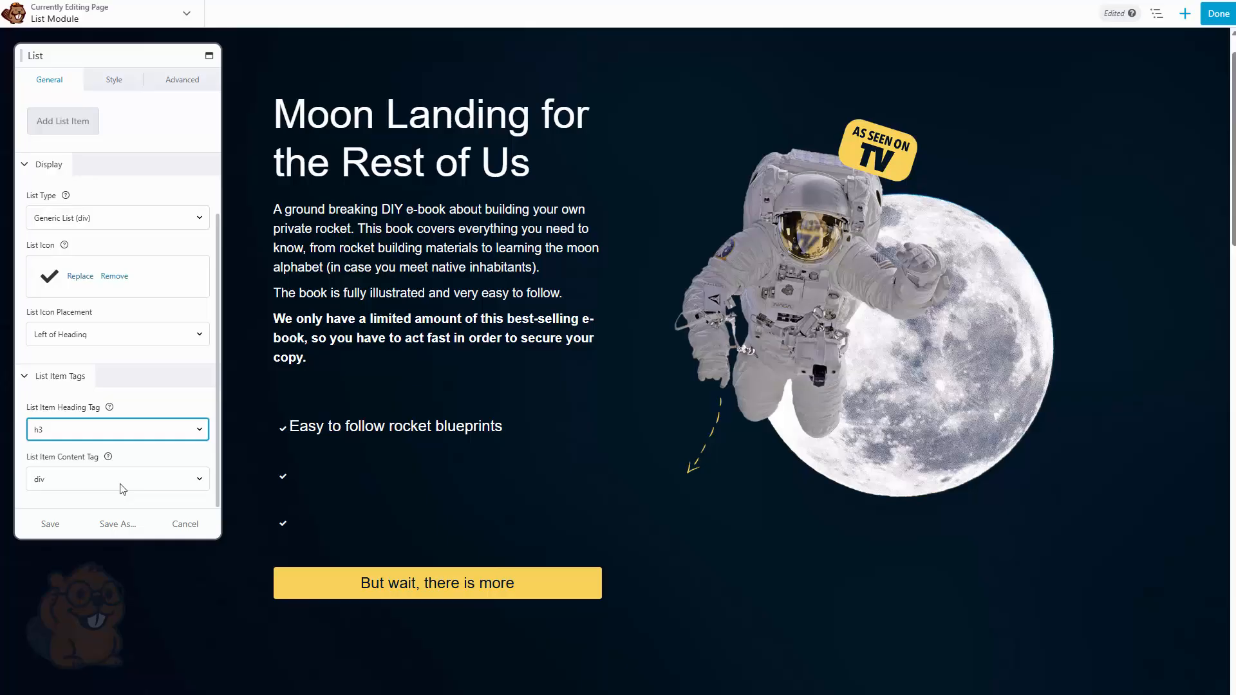
left_click(121, 485)
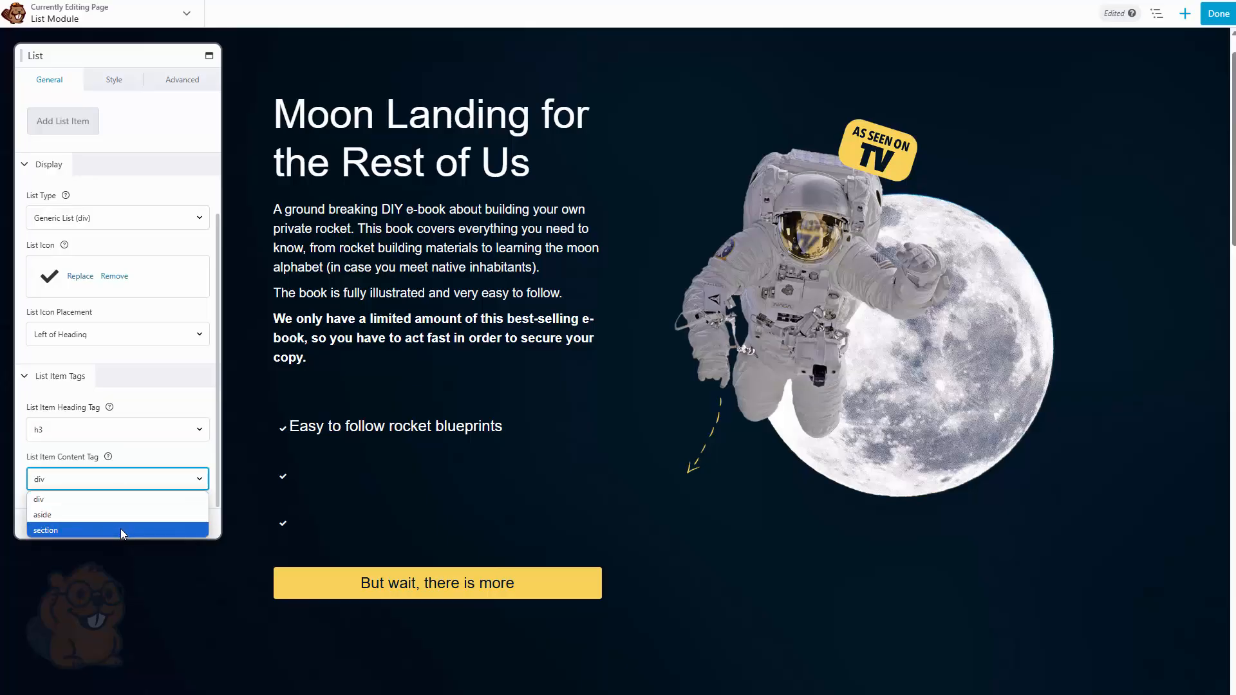
left_click(119, 484)
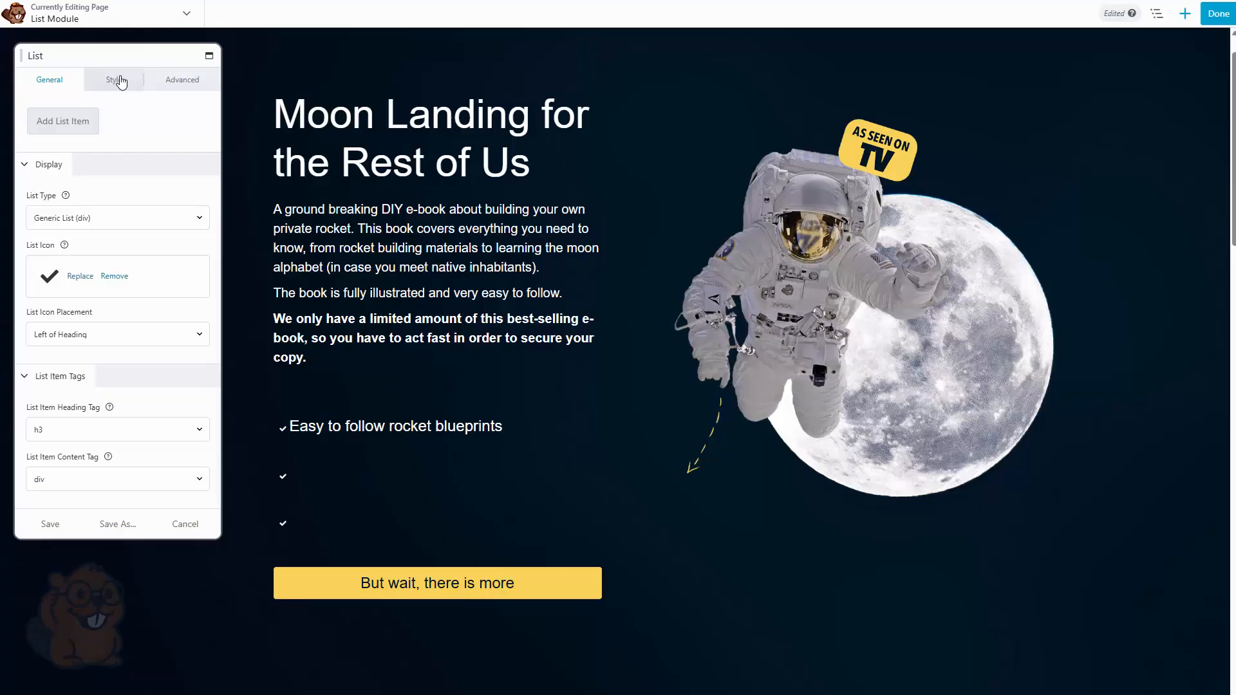
Try a red list background colour with 18 alpha, then clear the background colour
left_click(121, 82)
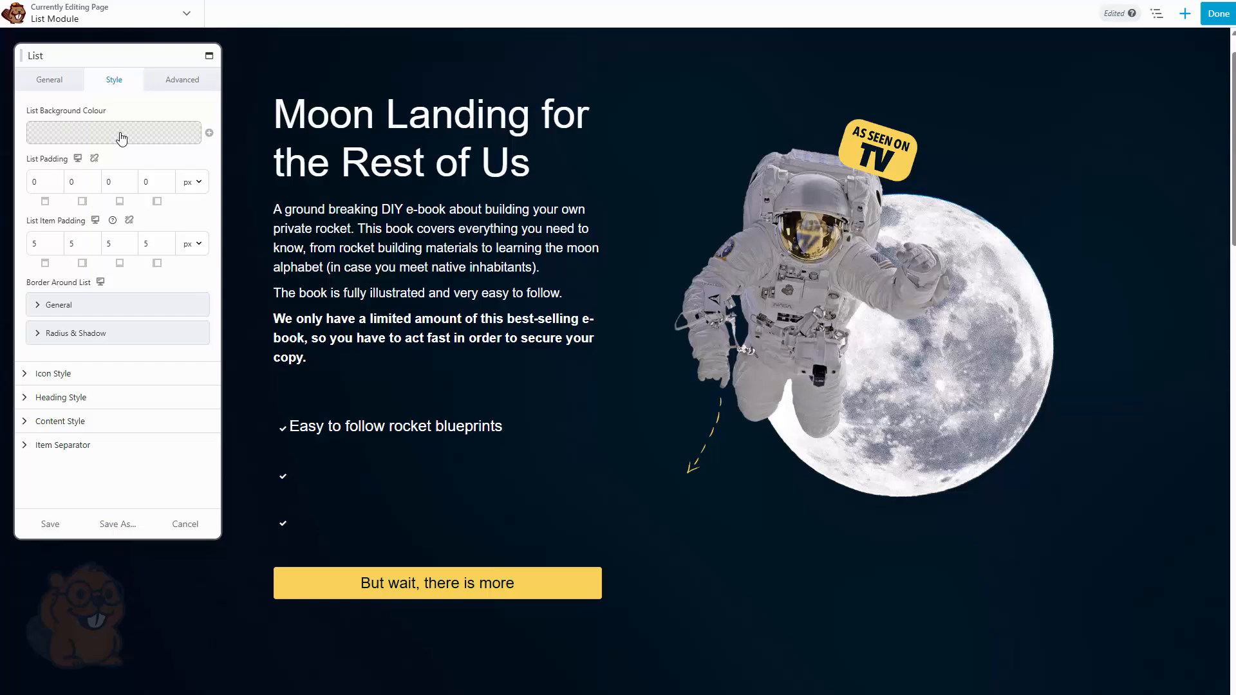
left_click(121, 138)
left_click_drag(114, 155, 202, 152)
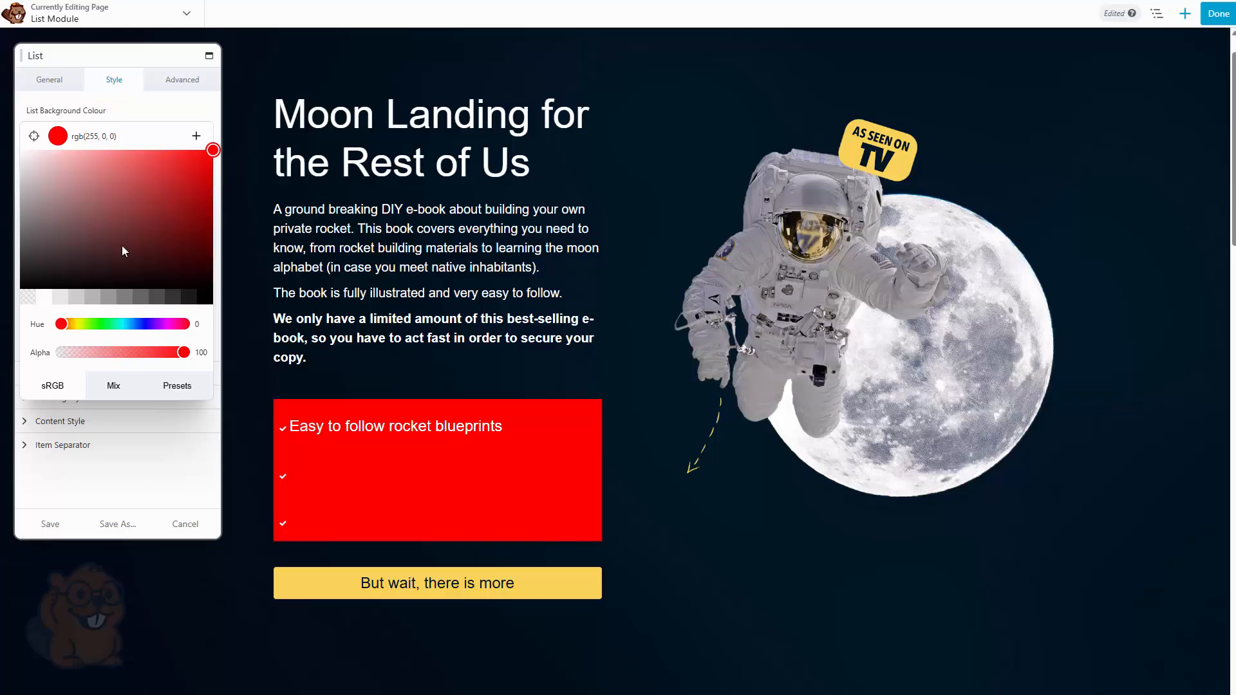
left_click_drag(183, 352, 83, 354)
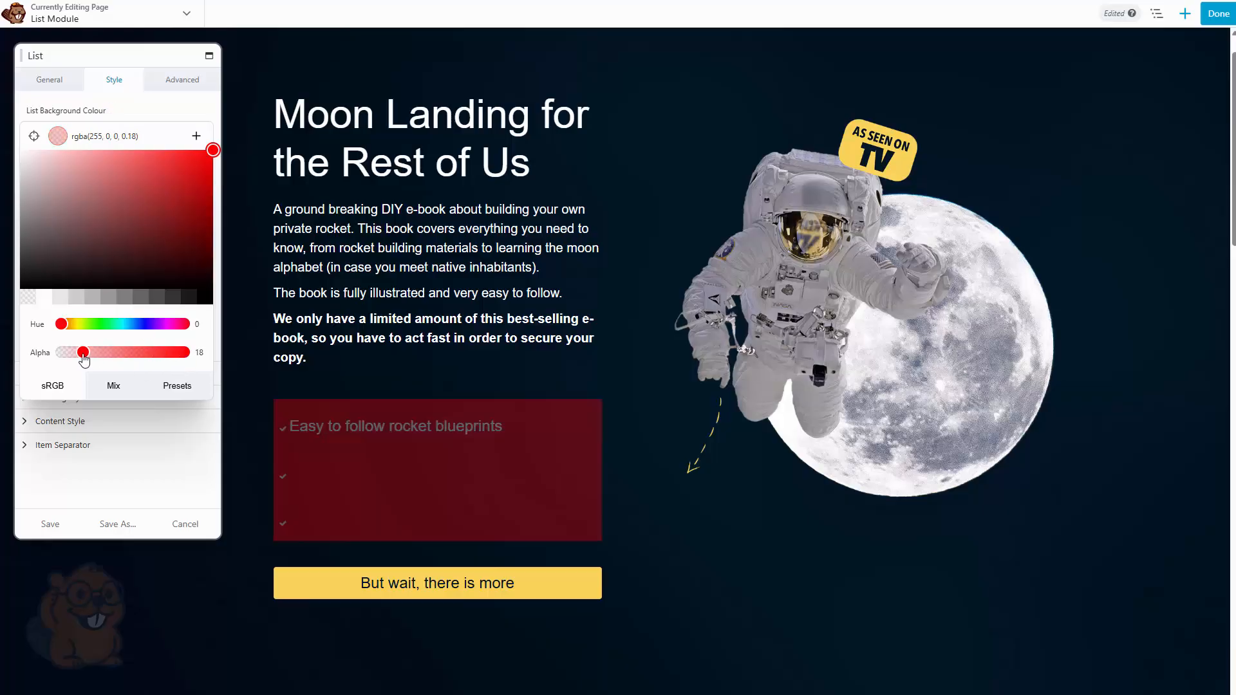
left_click(156, 110)
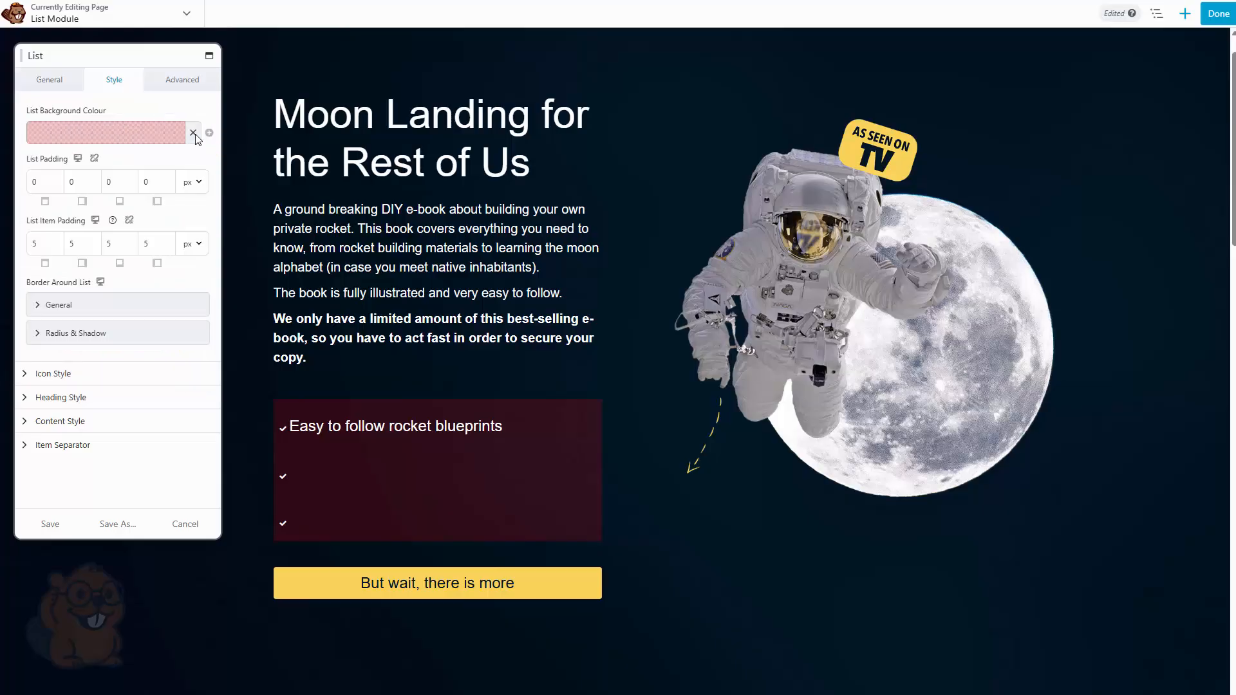
left_click(192, 136)
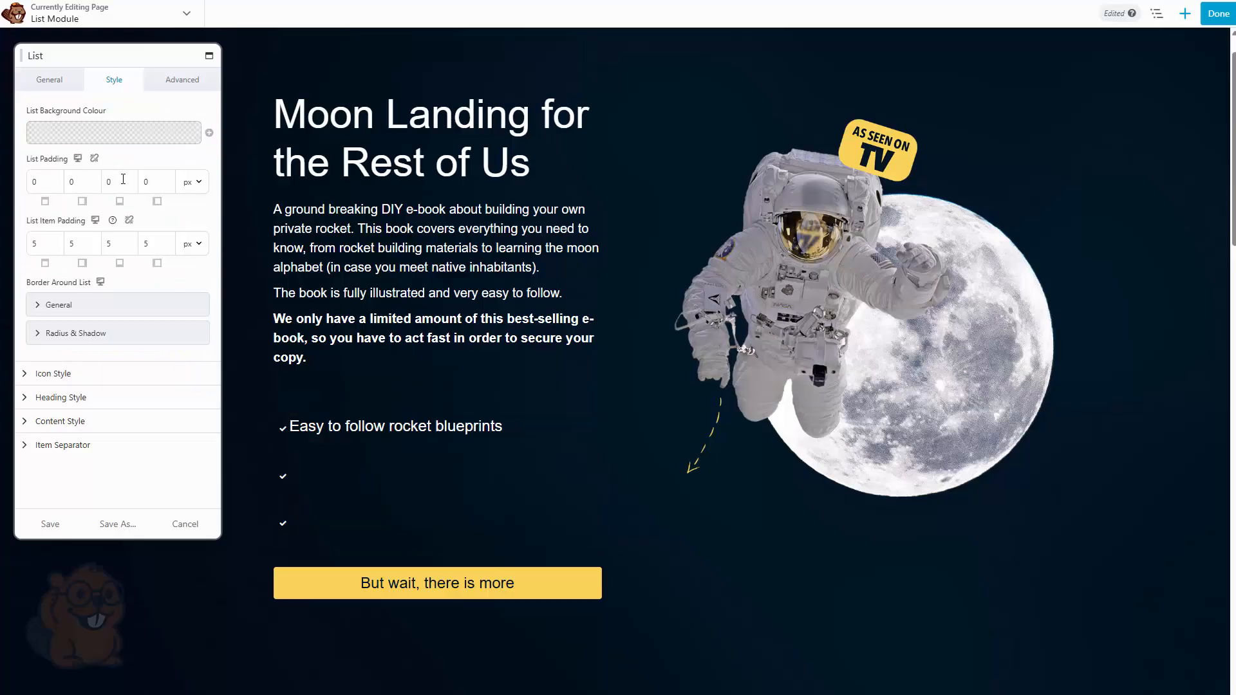
Set the list padding to 10 px on all sides, then unlink the sides and clear the top, right and bottom values
key("Tab")
type("10")
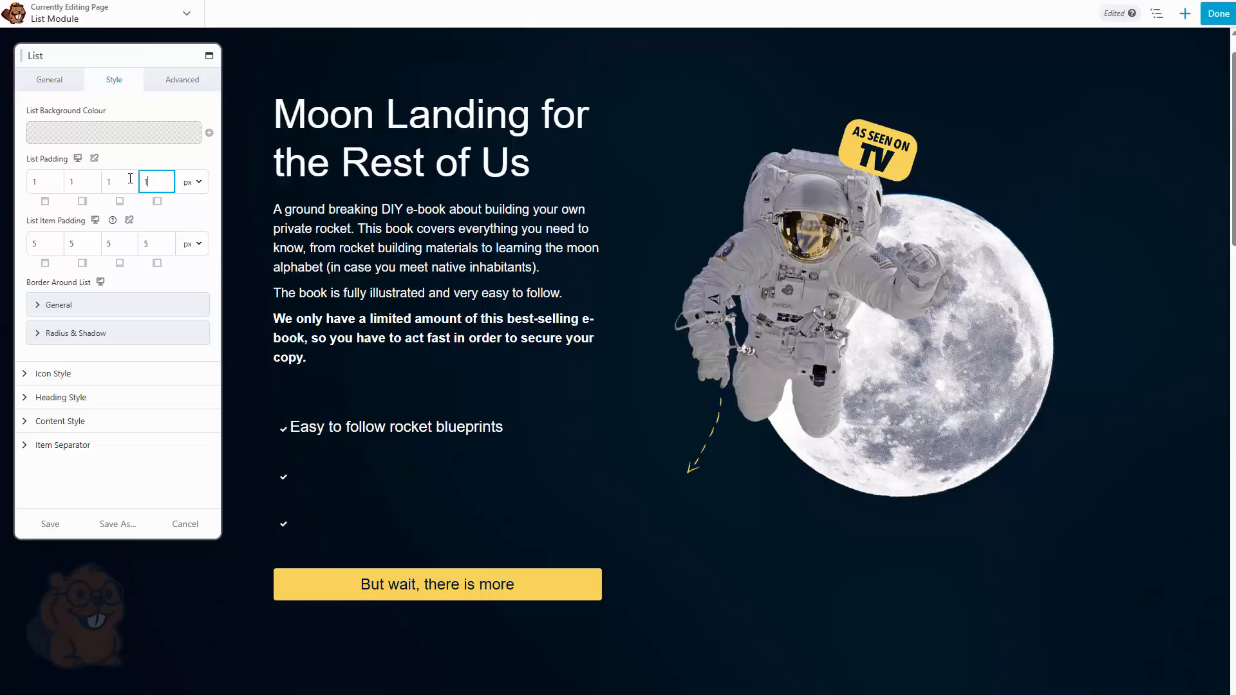
left_click(94, 158)
key("BackSpace")
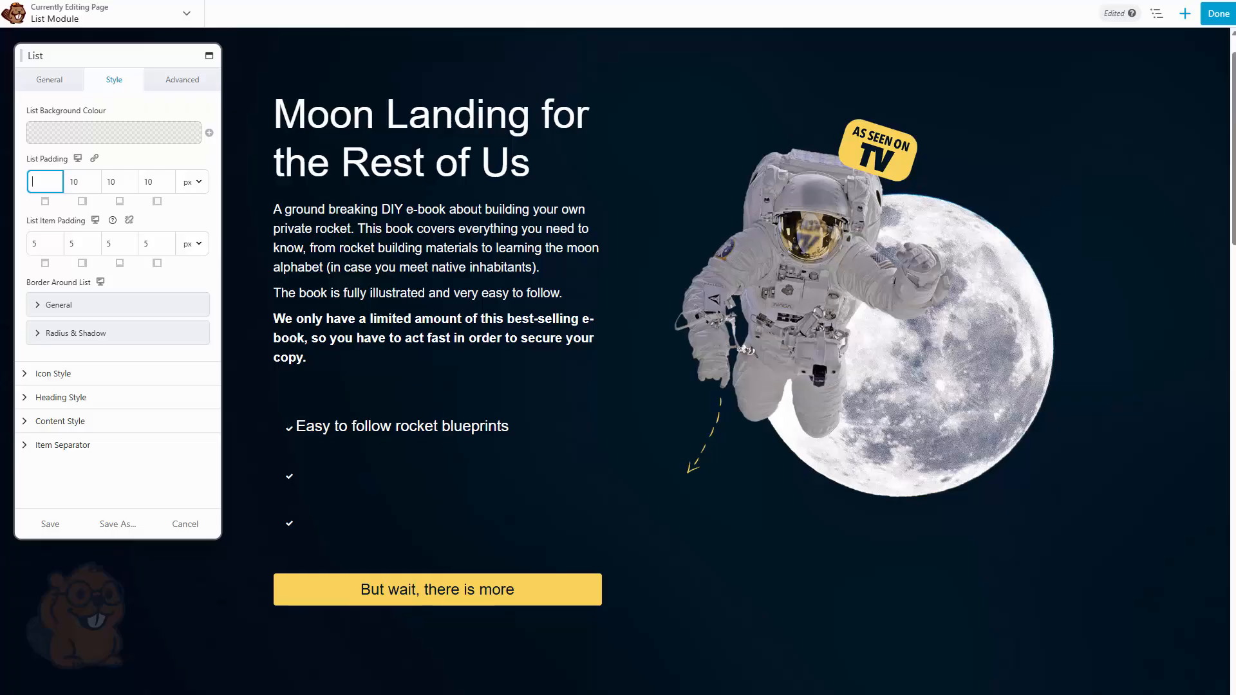
key("Tab")
key("BackSpace")
key("Tab")
key("BackSpace")
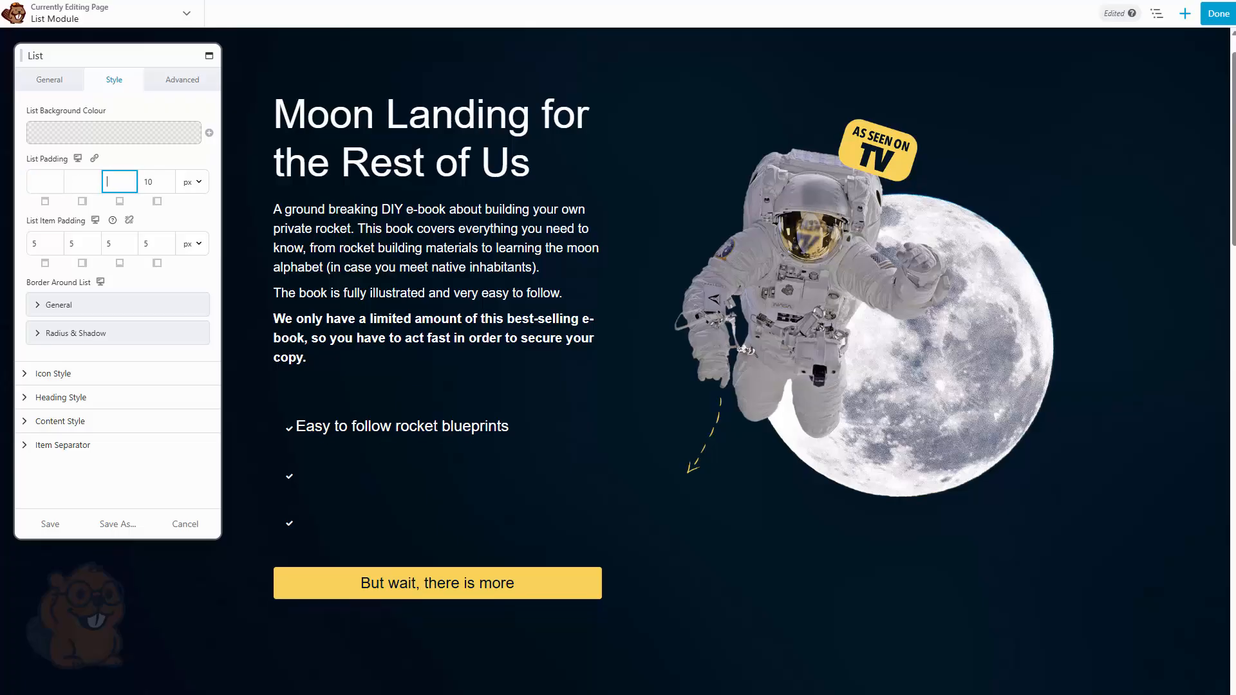
Set the list item padding to 0 on all sides and clear the remaining left list padding value
double_click(46, 243)
type("0")
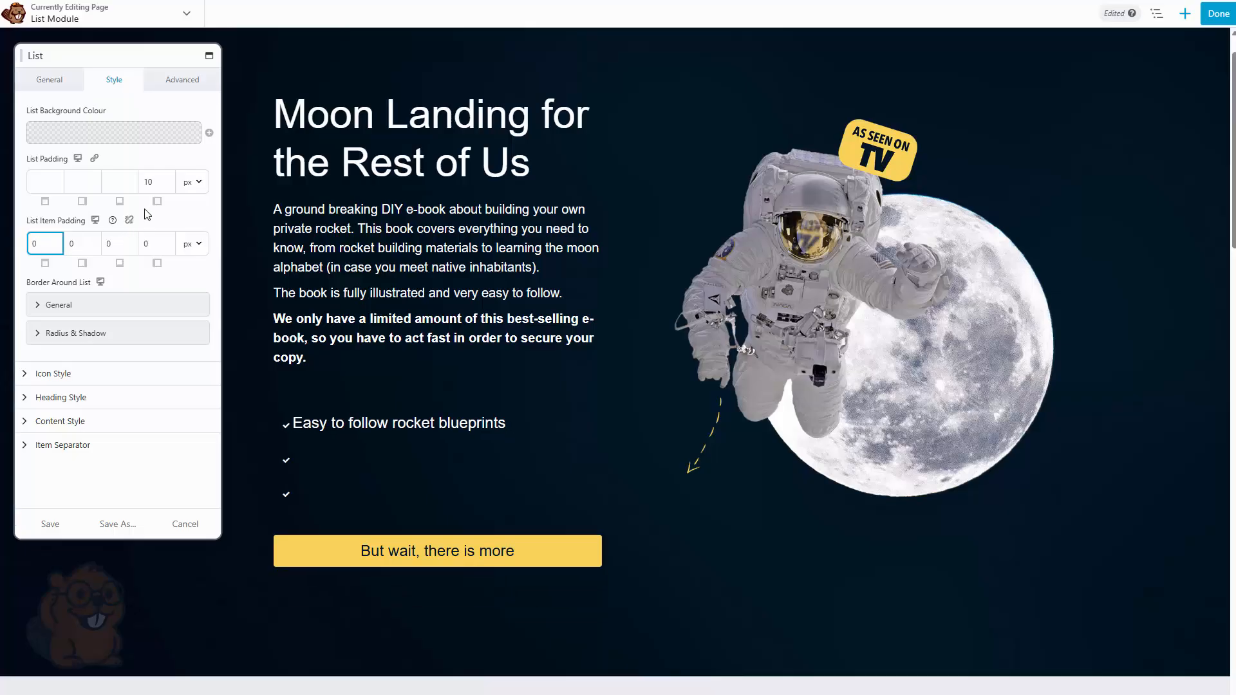
double_click(150, 182)
key("BackSpace")
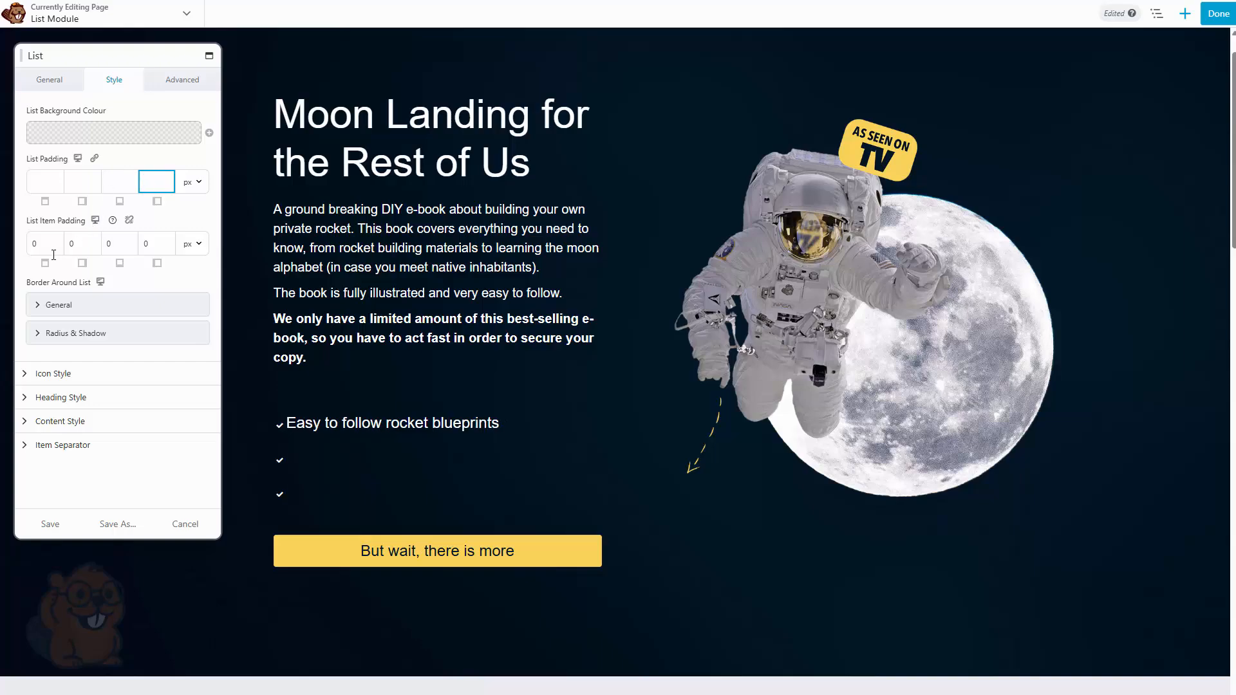
Unlink the list item padding sides and set the left item padding to 10 px
left_click(129, 220)
left_click_drag(154, 243, 125, 245)
type("5")
key("BackSpace")
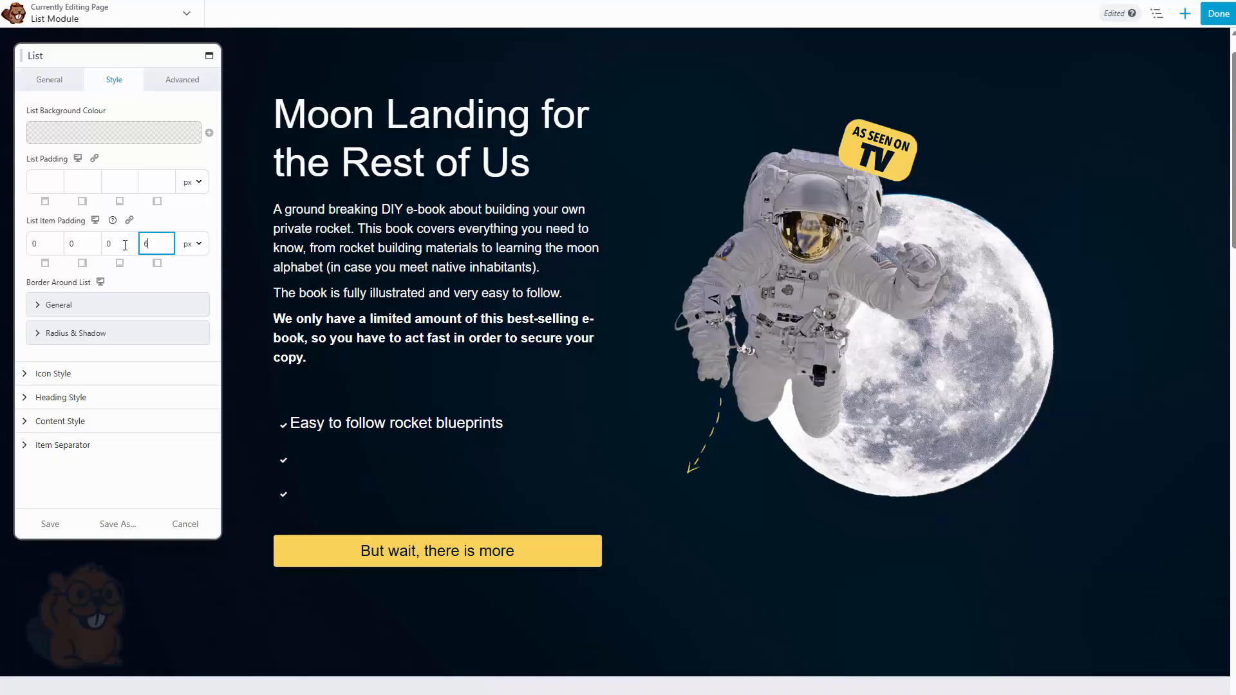
type("10")
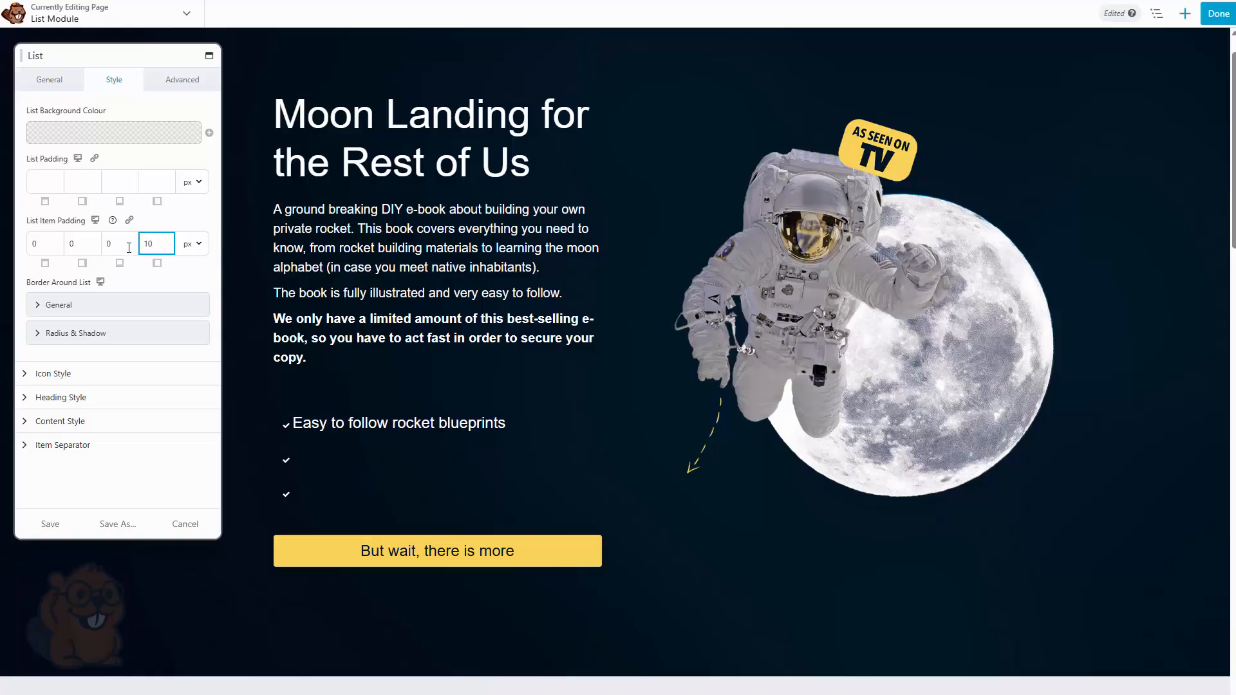
Review the border style, colour, width, radius and box shadow options for the border around the list
left_click(95, 306)
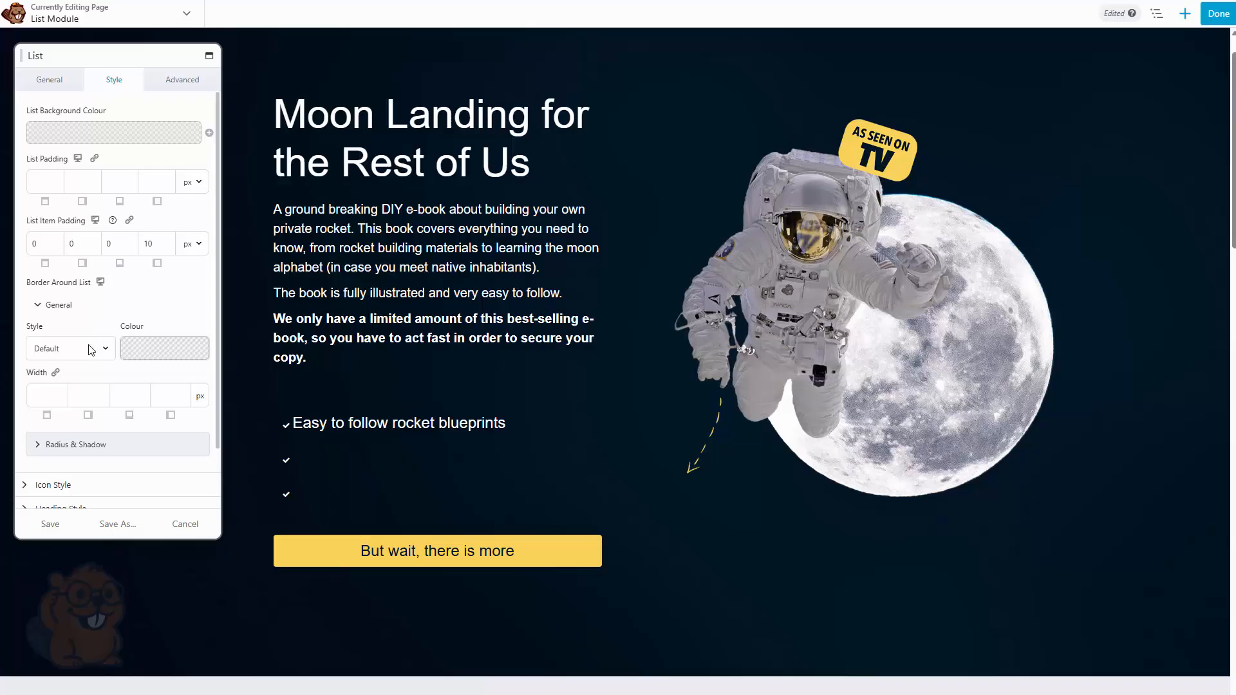
left_click(91, 350)
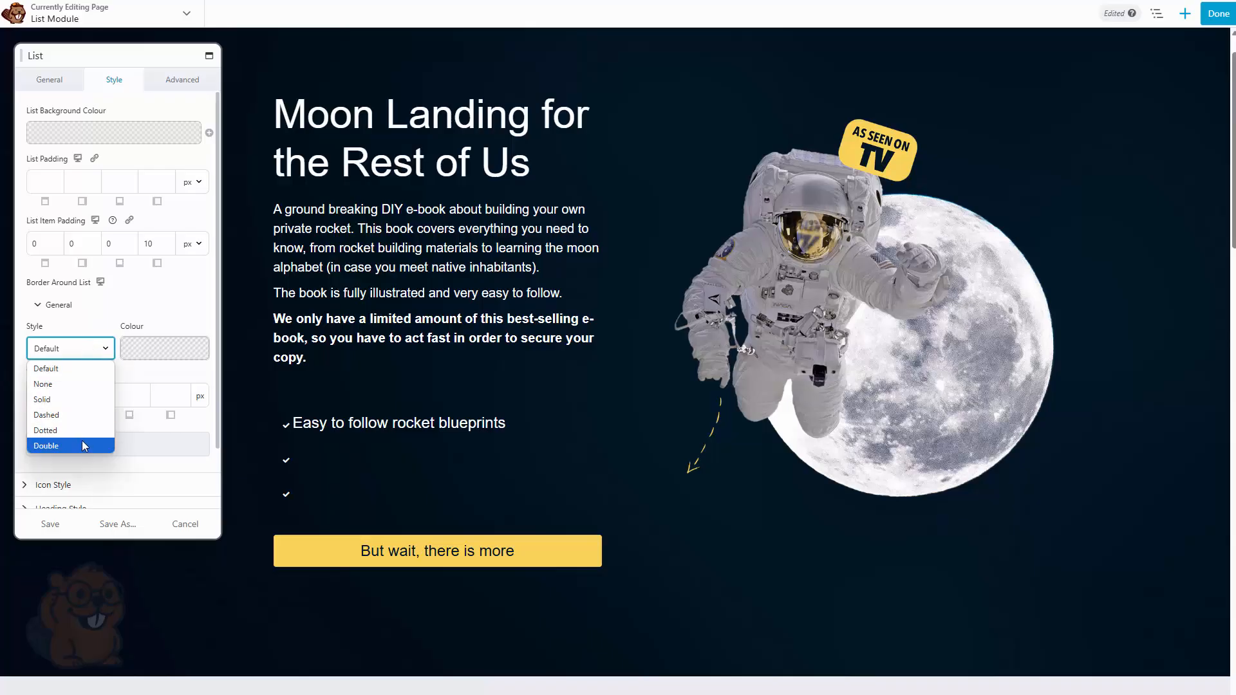
left_click(147, 304)
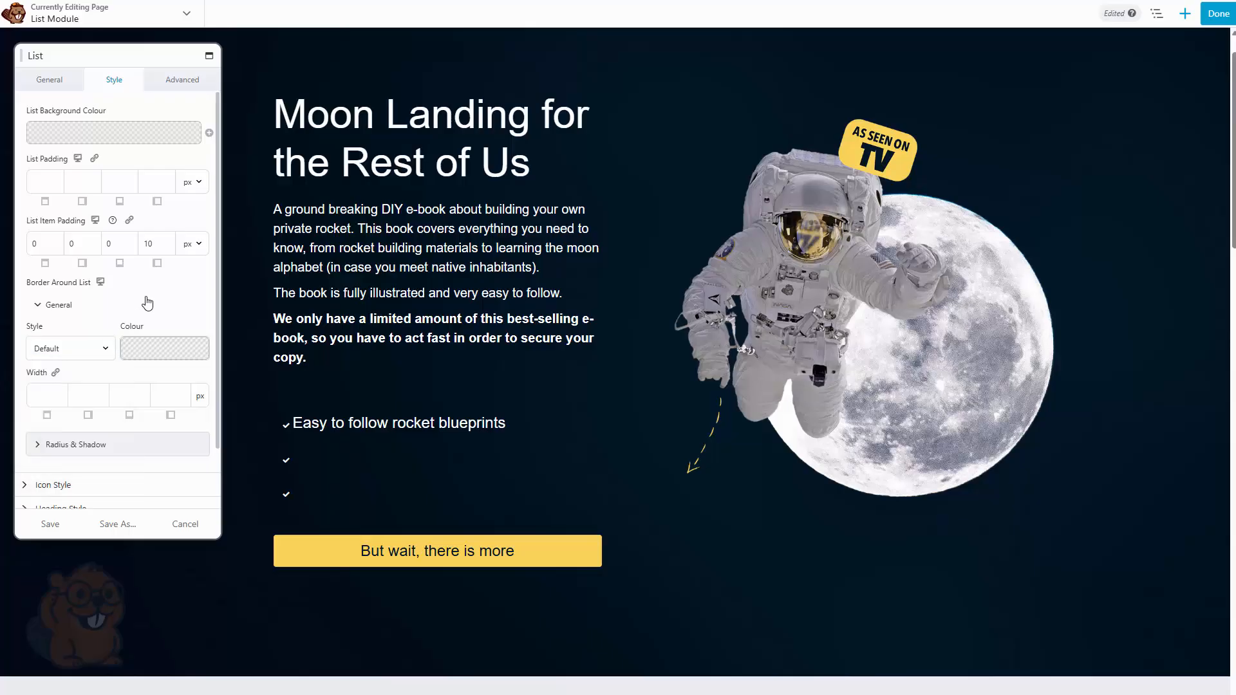
left_click(147, 304)
left_click(147, 304)
left_click(152, 355)
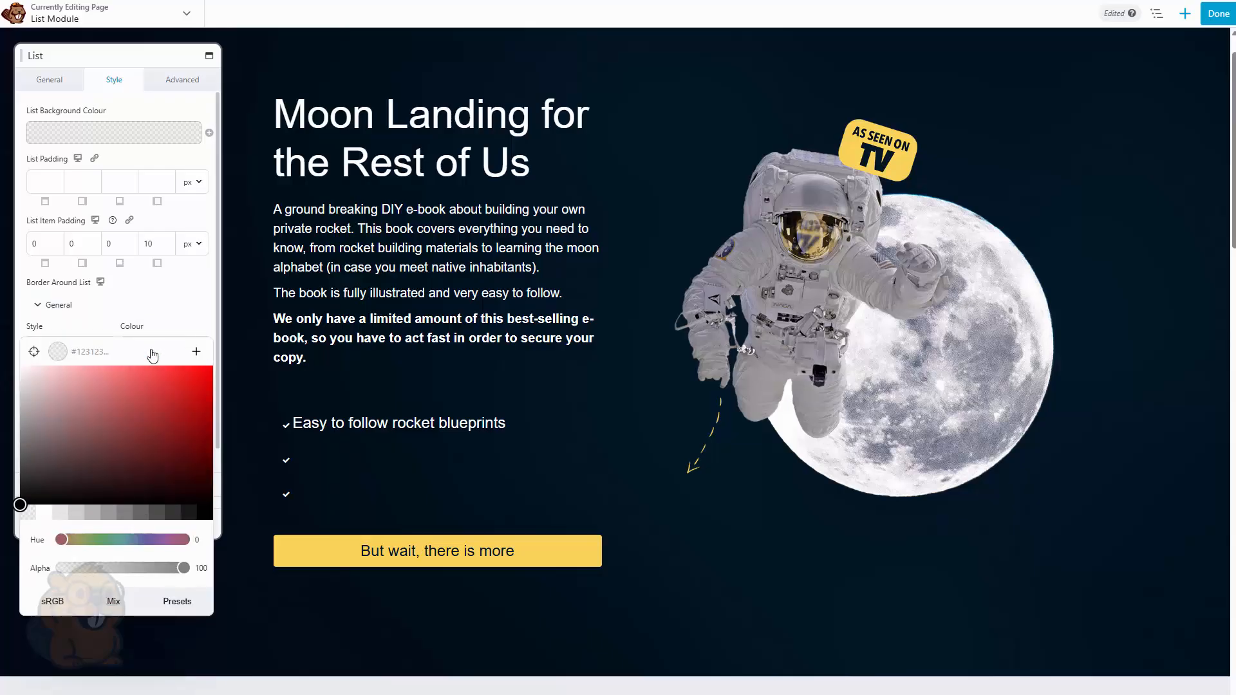
left_click(155, 307)
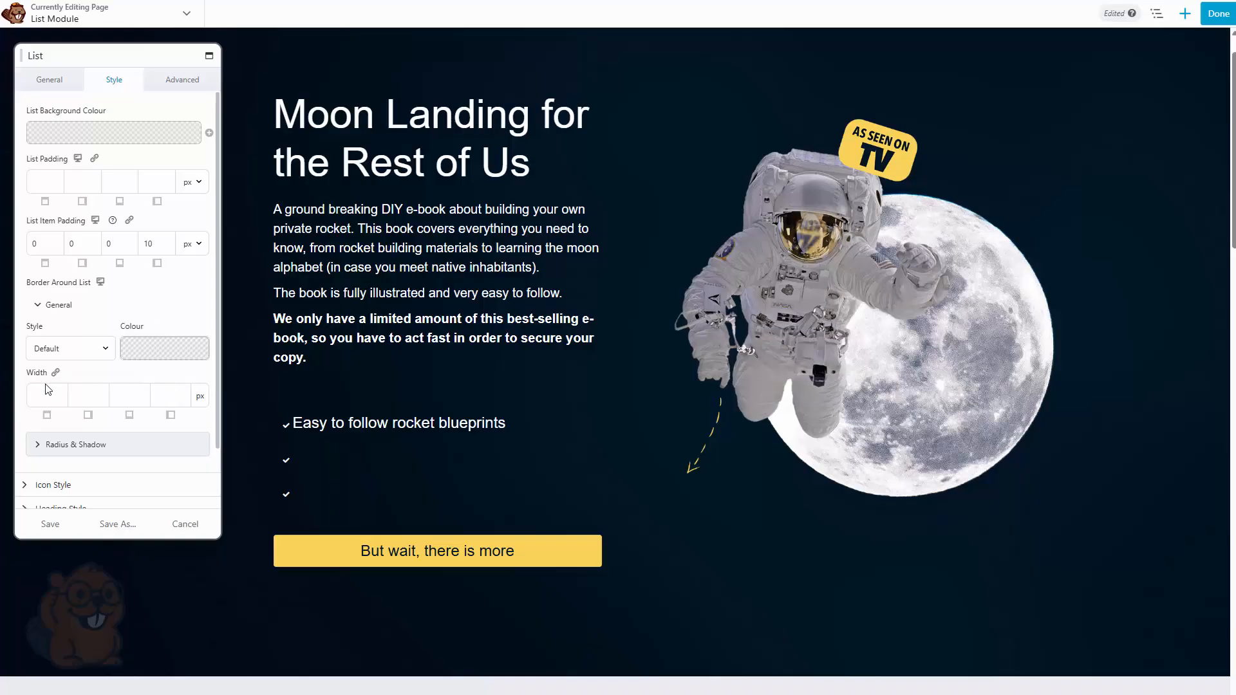
left_click(36, 398)
left_click(105, 397)
left_click(132, 396)
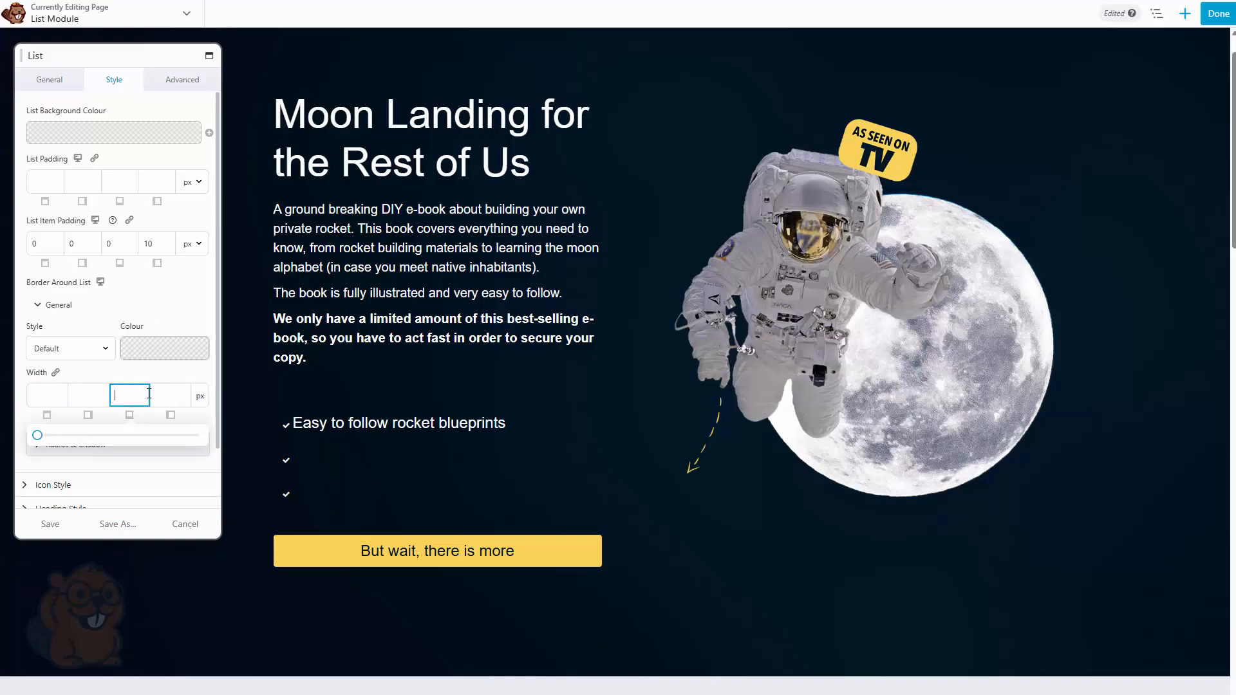
left_click(167, 393)
left_click(155, 443)
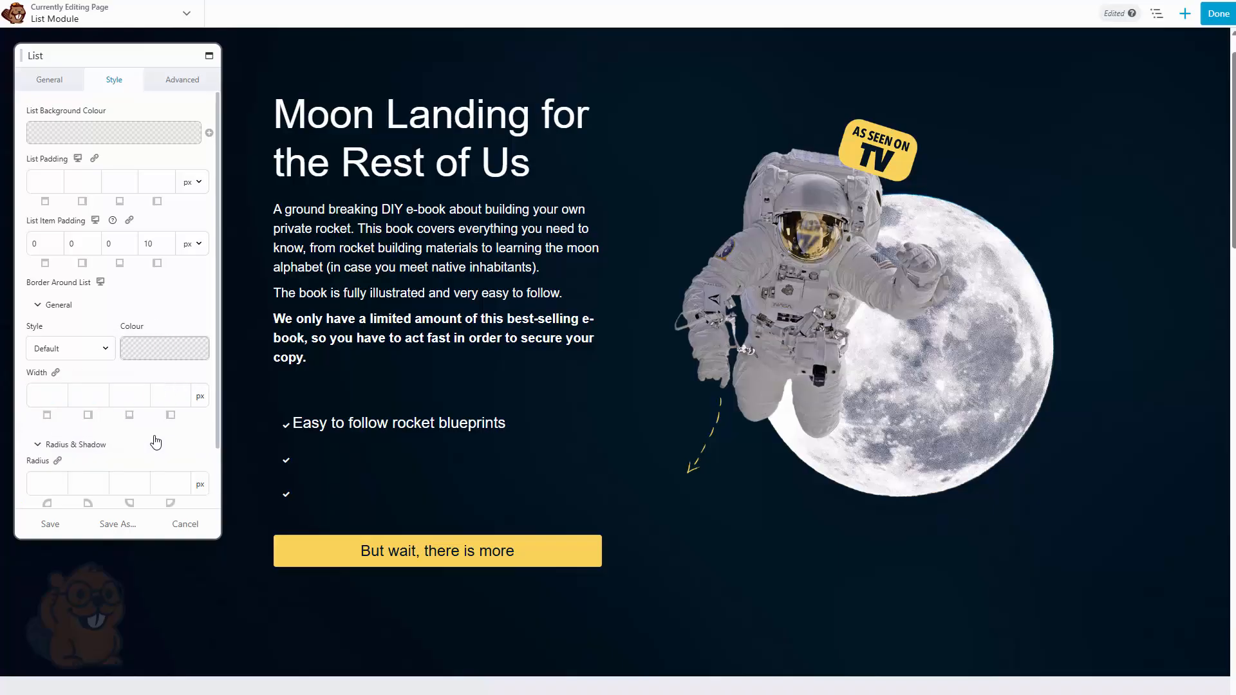
scroll(125, 404, "down", 2)
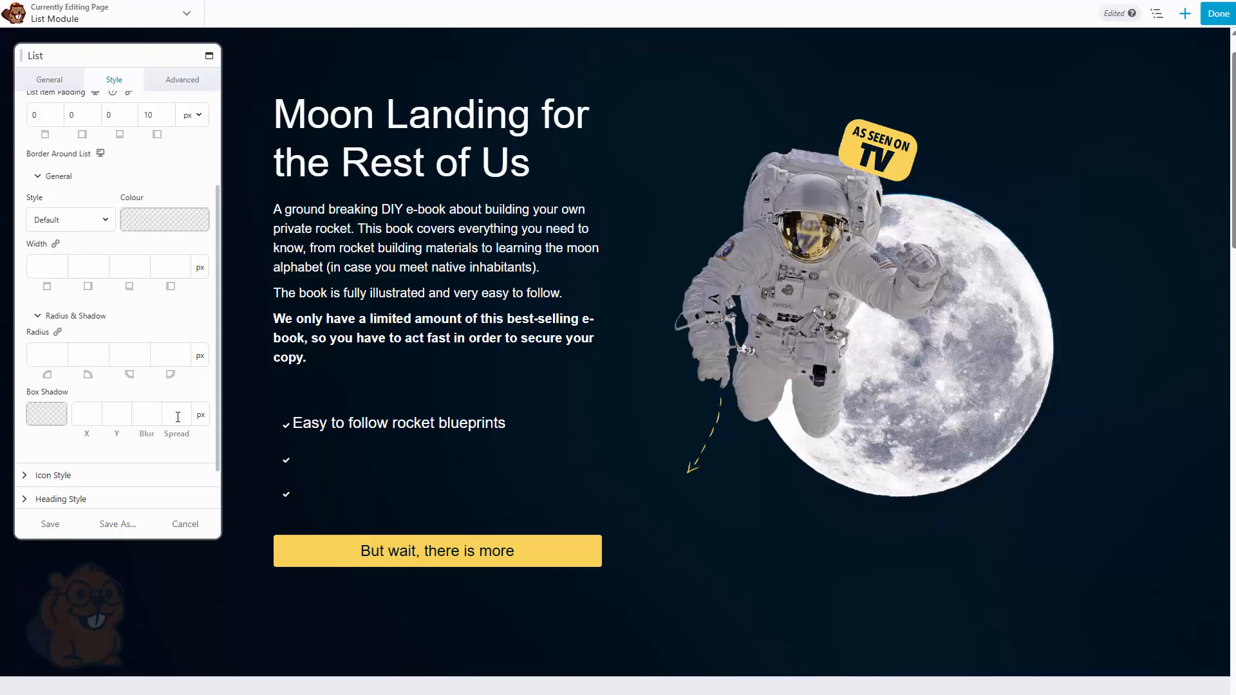
scroll(74, 347, "up", 1)
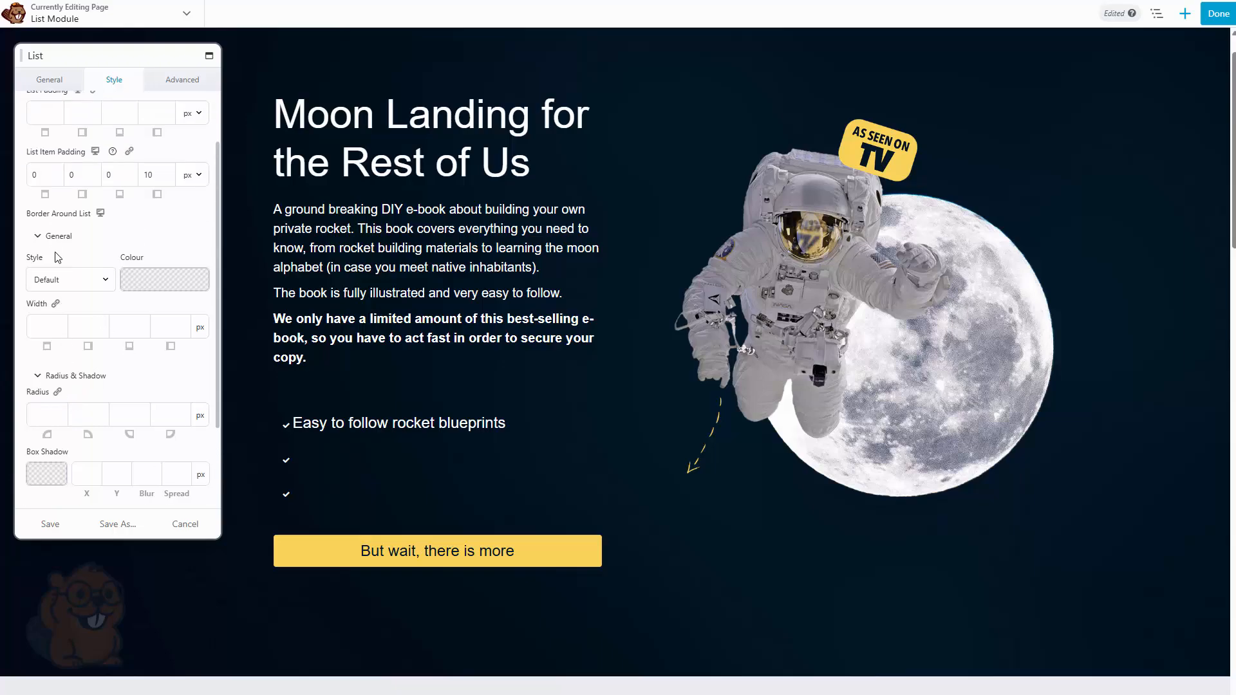
left_click(55, 240)
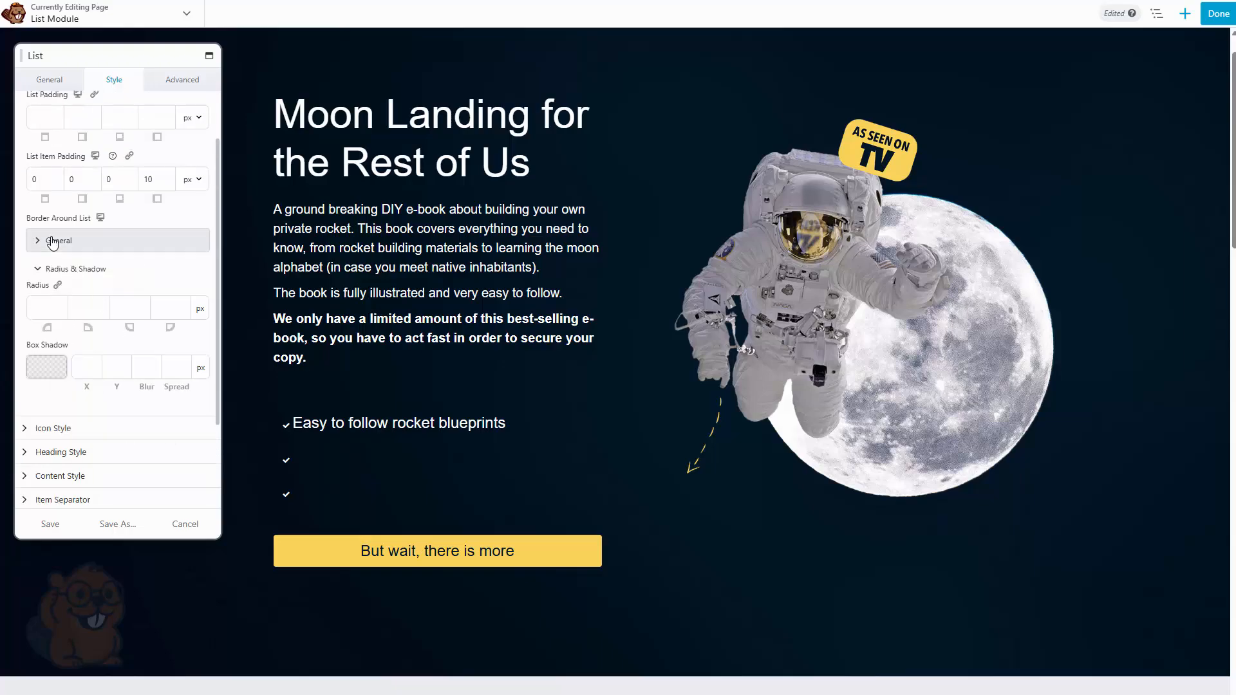
Set the list icon colour by sampling the yellow of the 'But wait, there is more' button
left_click(54, 428)
scroll(58, 424, "down", 2)
scroll(58, 420, "down", 1)
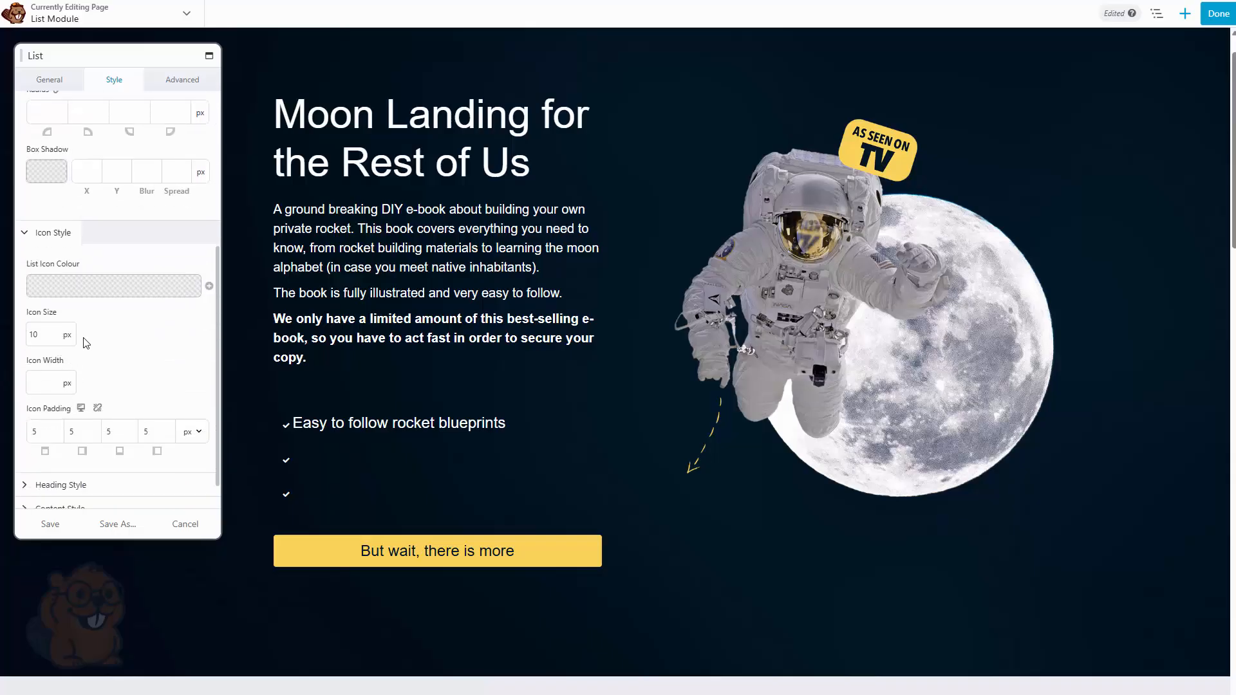
left_click(65, 293)
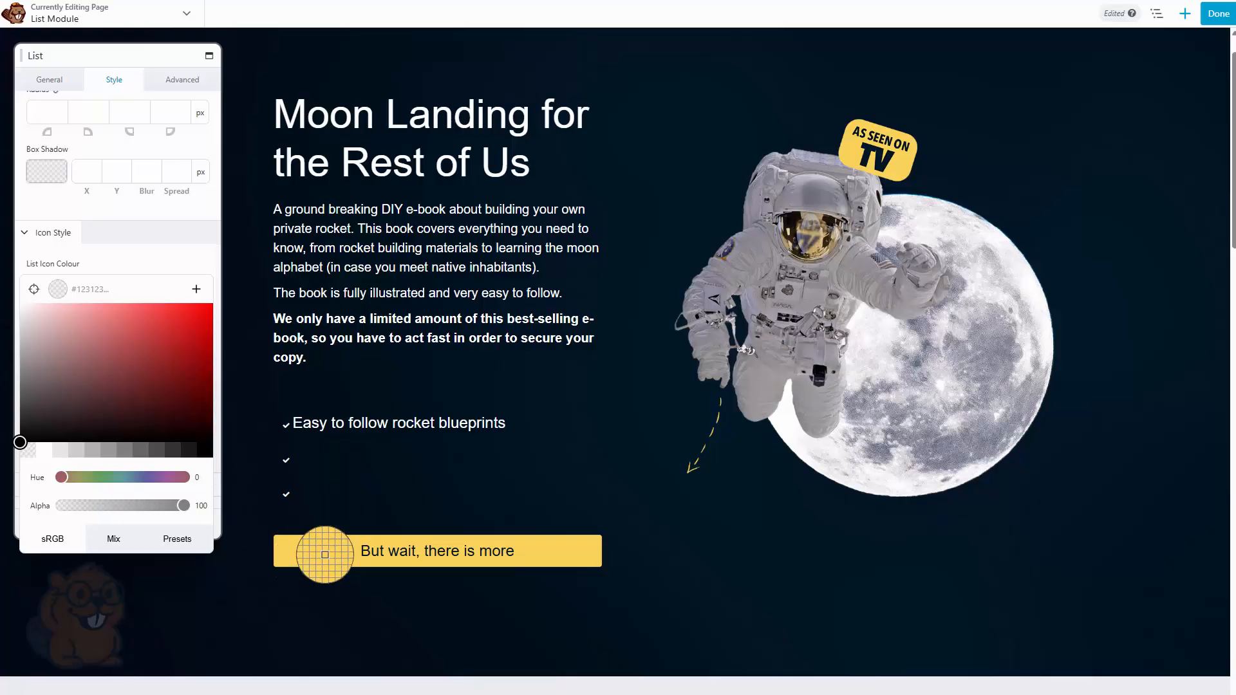
left_click(326, 551)
left_click(152, 257)
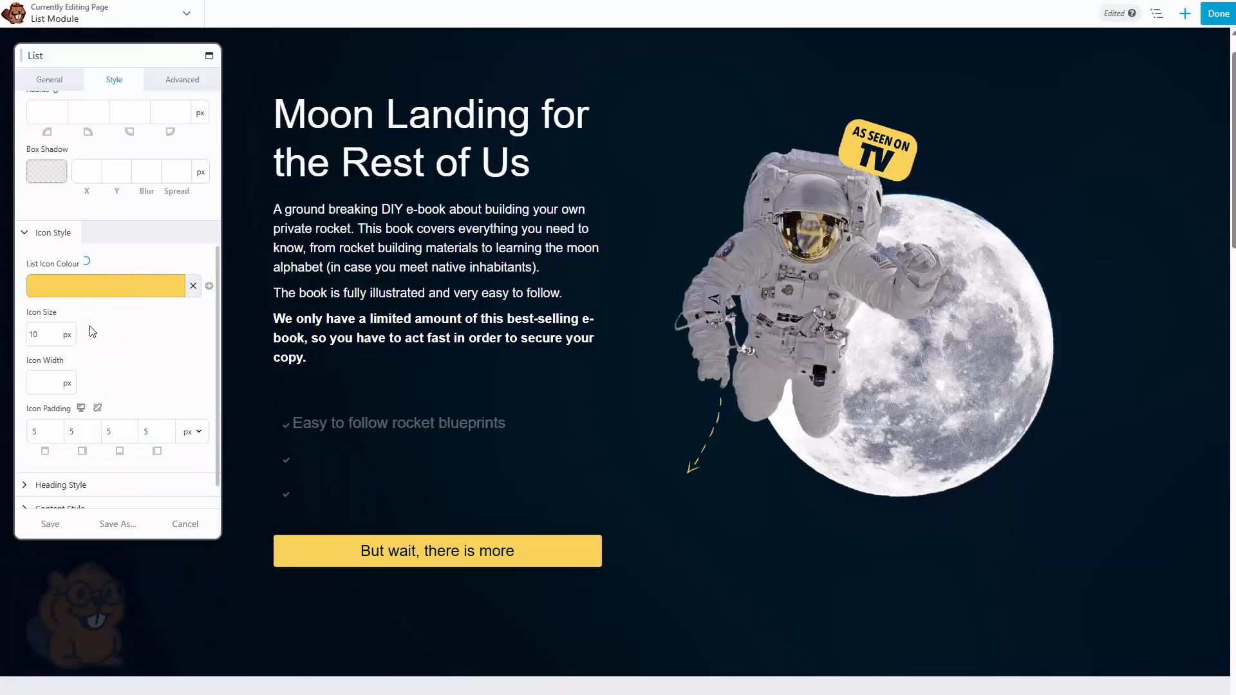
Set the icon size to 25 px and the icon width to 45 px
left_click_drag(38, 336, 26, 336)
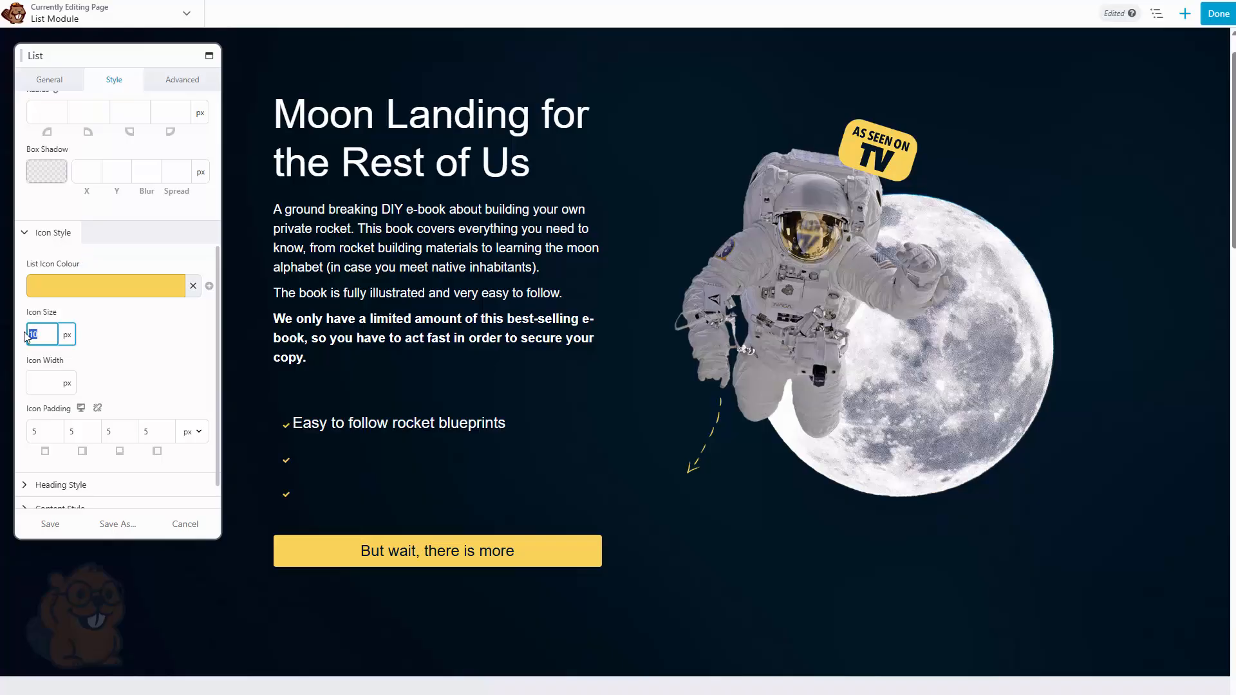
type("25")
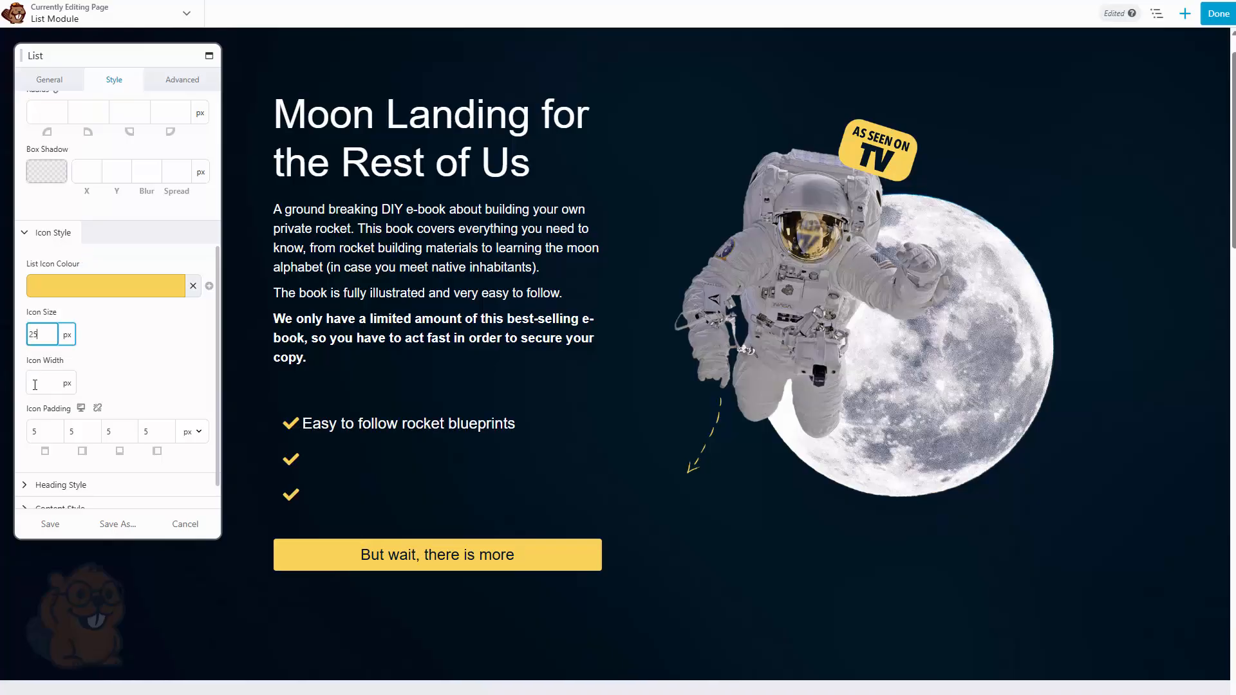
left_click(54, 389)
type("35")
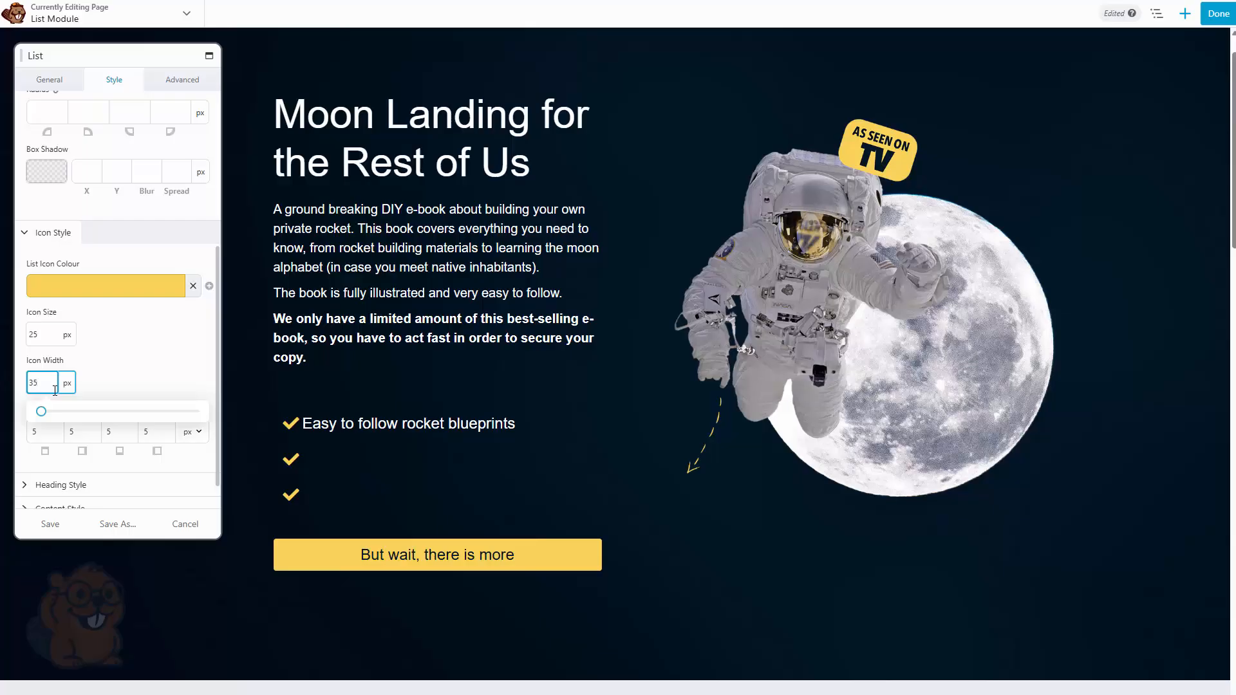
key("Up")
key("Up")
key("Up")
key("Up")
key("Up")
key("Up")
key("Up")
key("Up")
key("Up")
key("Up")
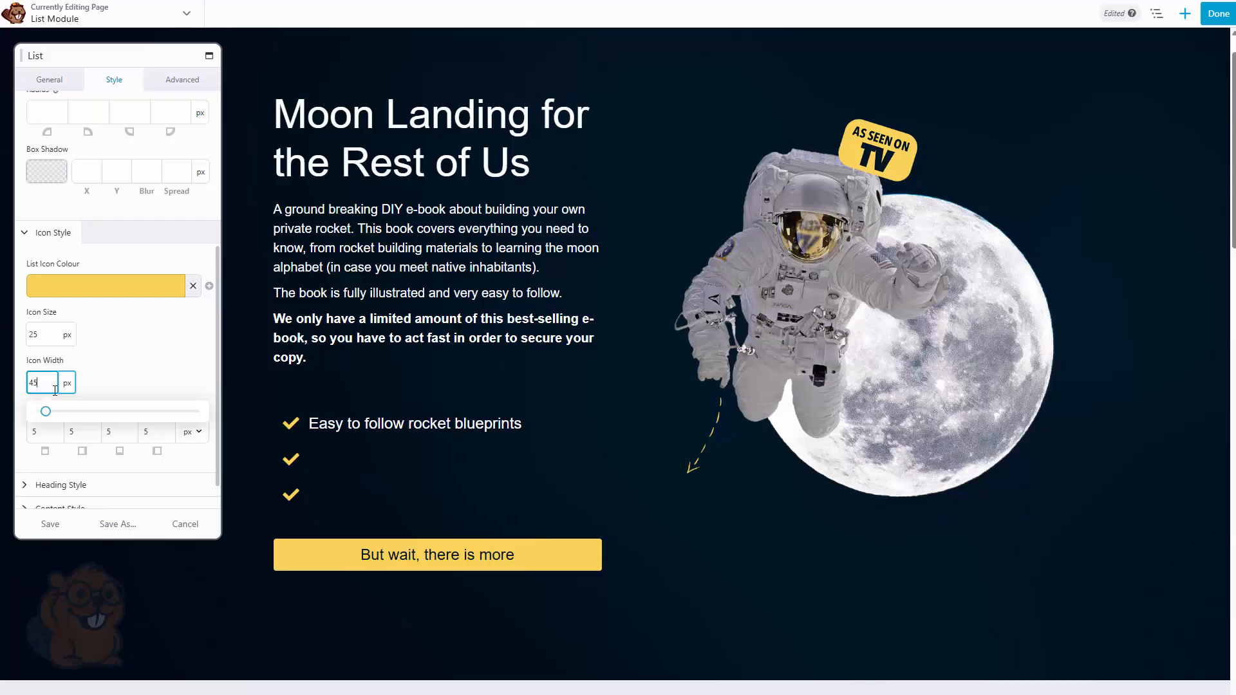
left_click(143, 359)
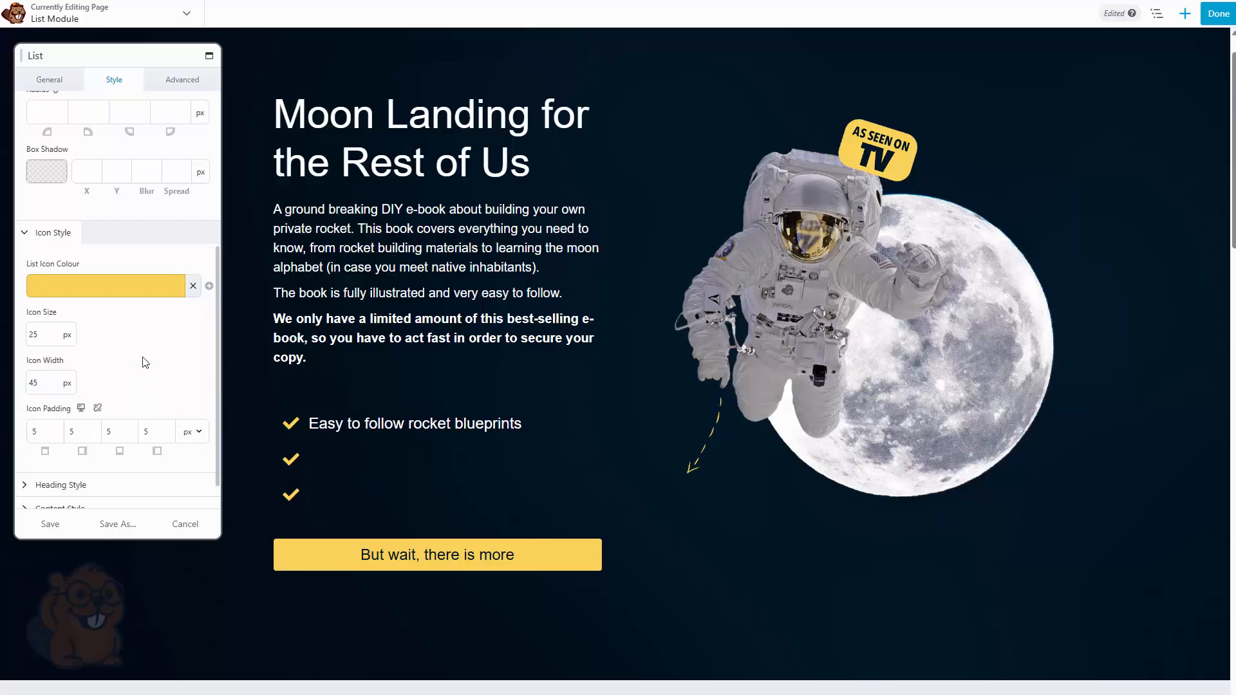
Set the icon padding to 10 px top, 5 px right, 10 px bottom and 0 px left
left_click(36, 431)
type("0")
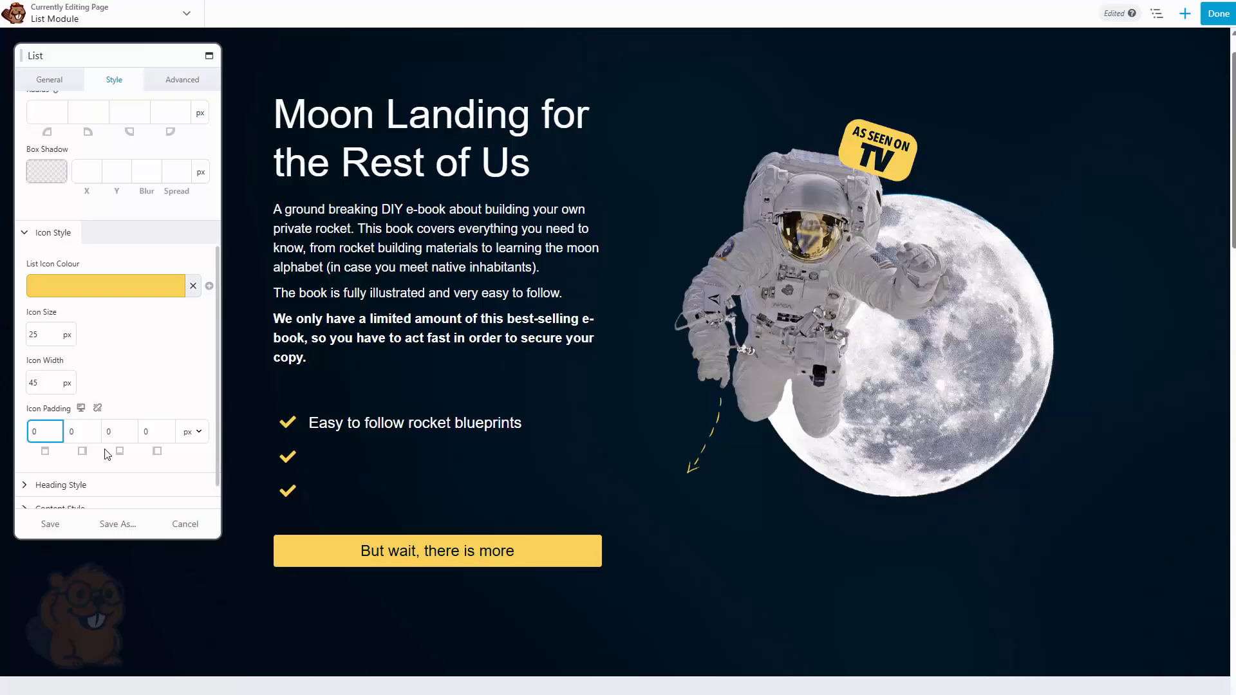
key("BackSpace")
type("4")
key("BackSpace")
type("5")
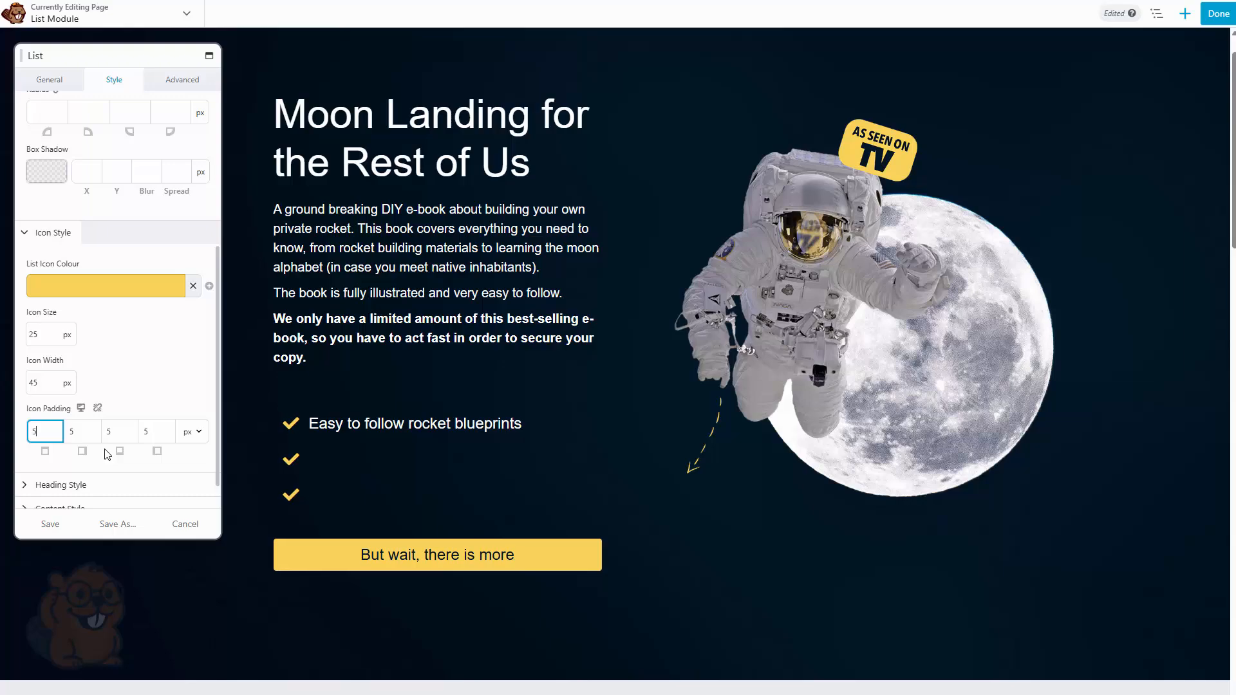
left_click(98, 408)
key("Tab")
type("10")
key("Tab")
key("Tab")
type("10")
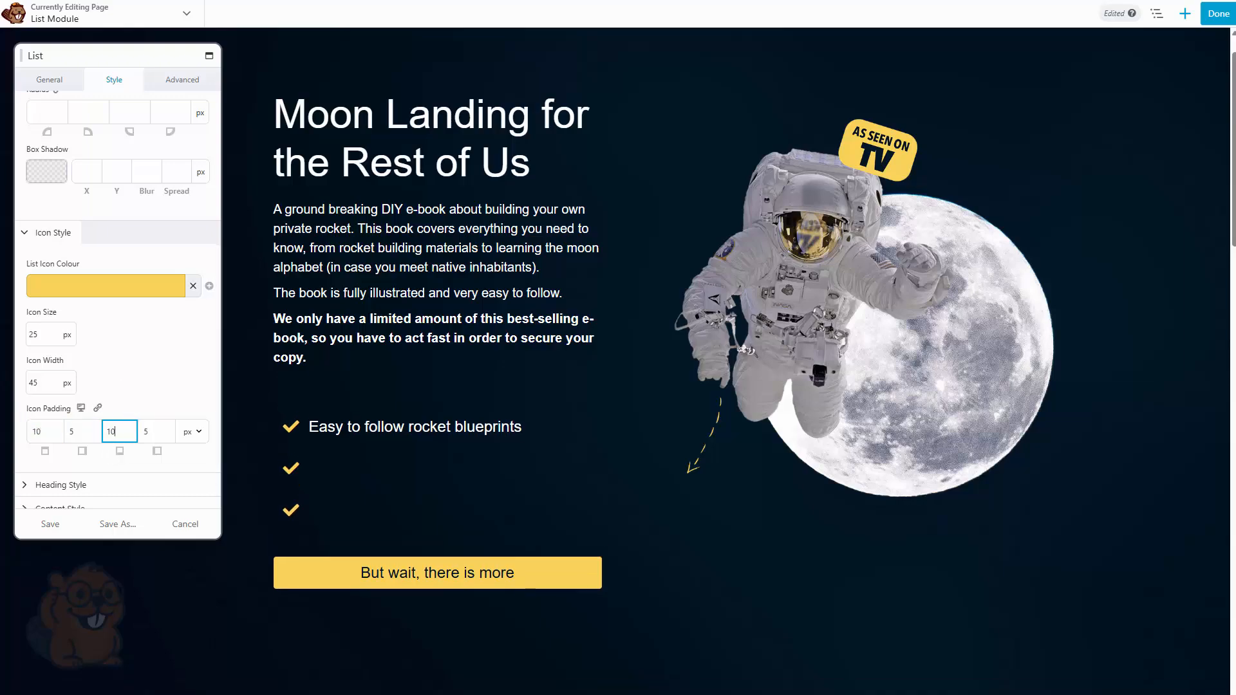
key("Tab")
type("0")
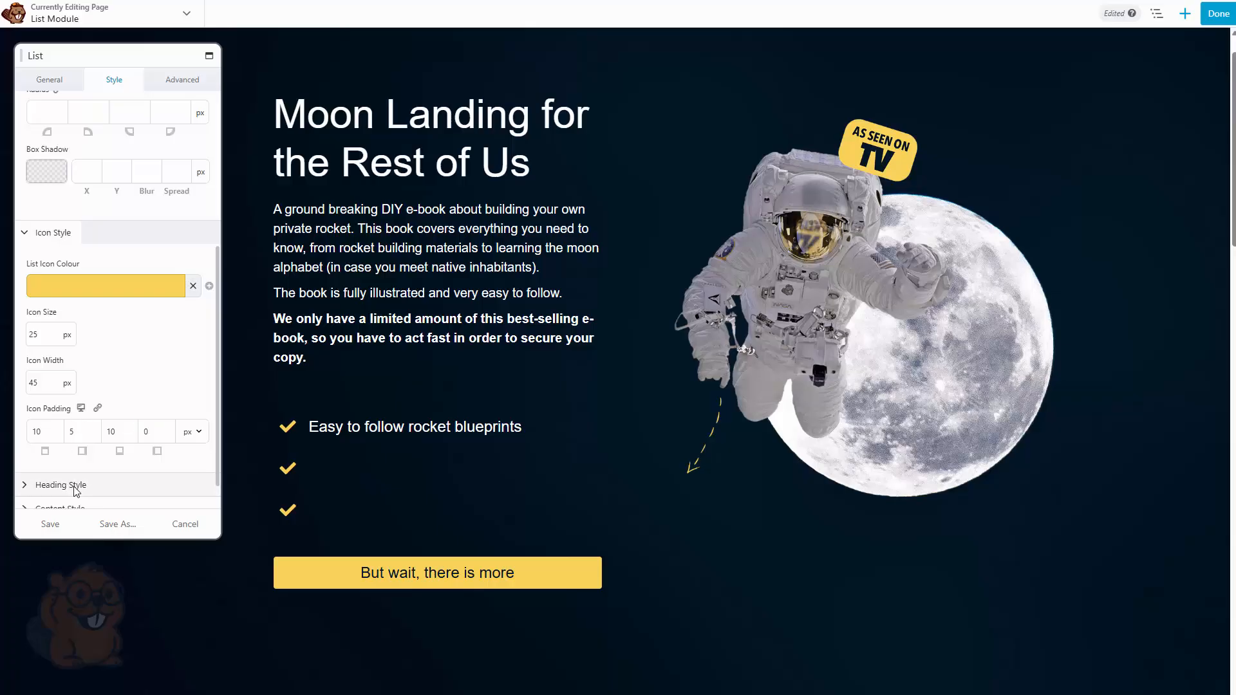
Try a red heading colour for the list items, then clear the heading colour
left_click(61, 485)
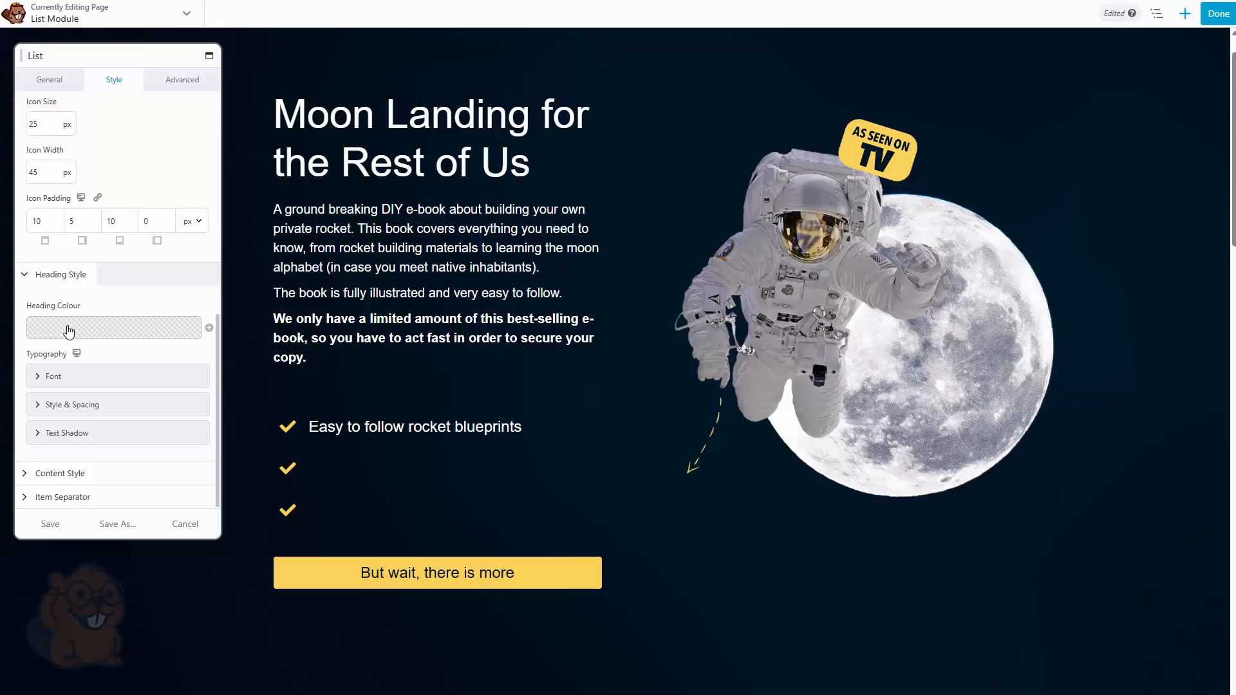
left_click(69, 331)
left_click_drag(110, 433, 207, 308)
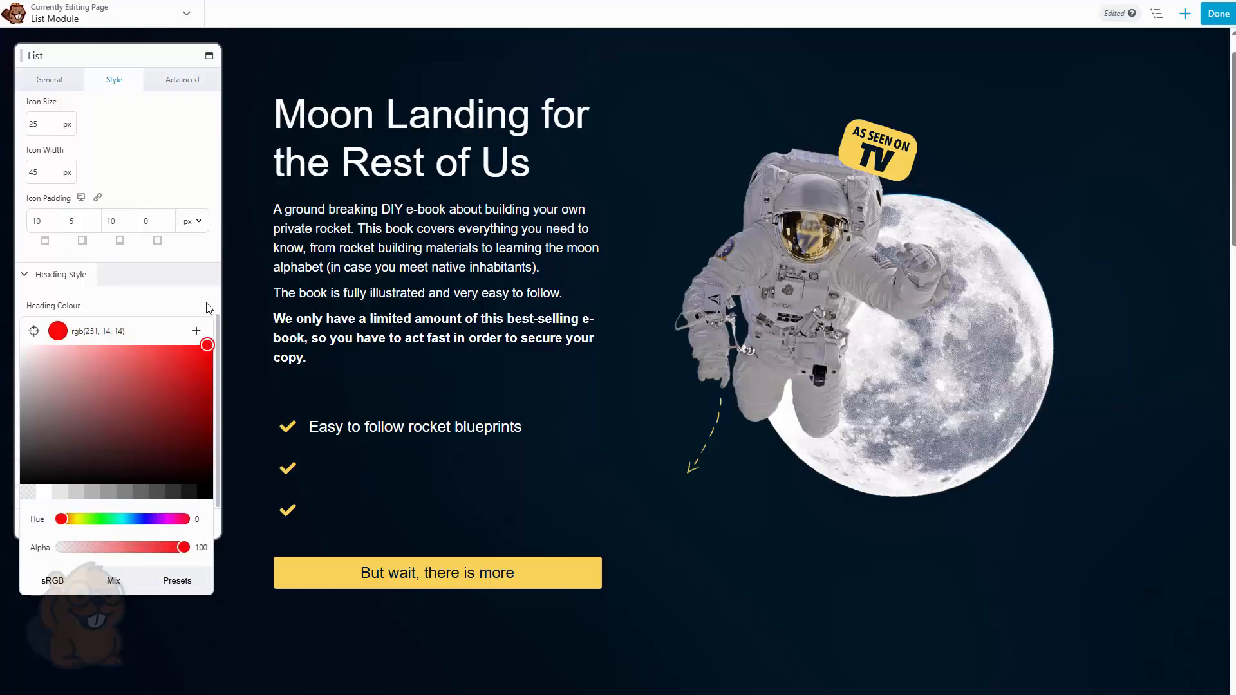
left_click(207, 307)
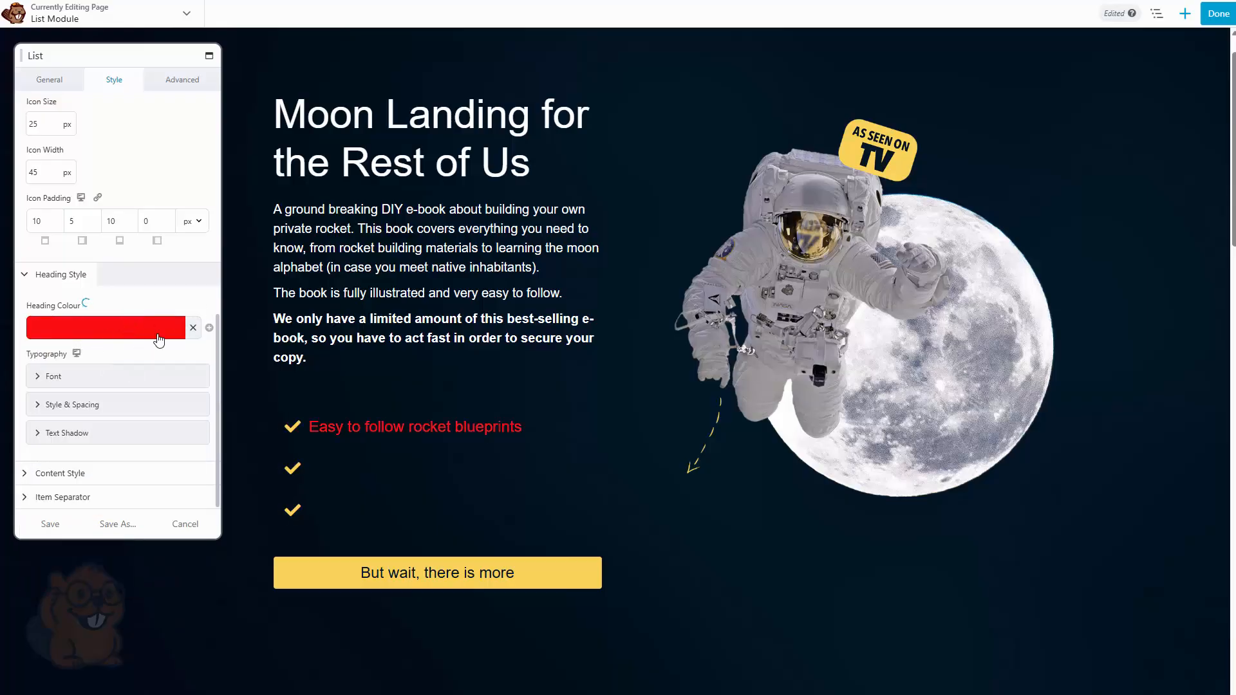
left_click(193, 328)
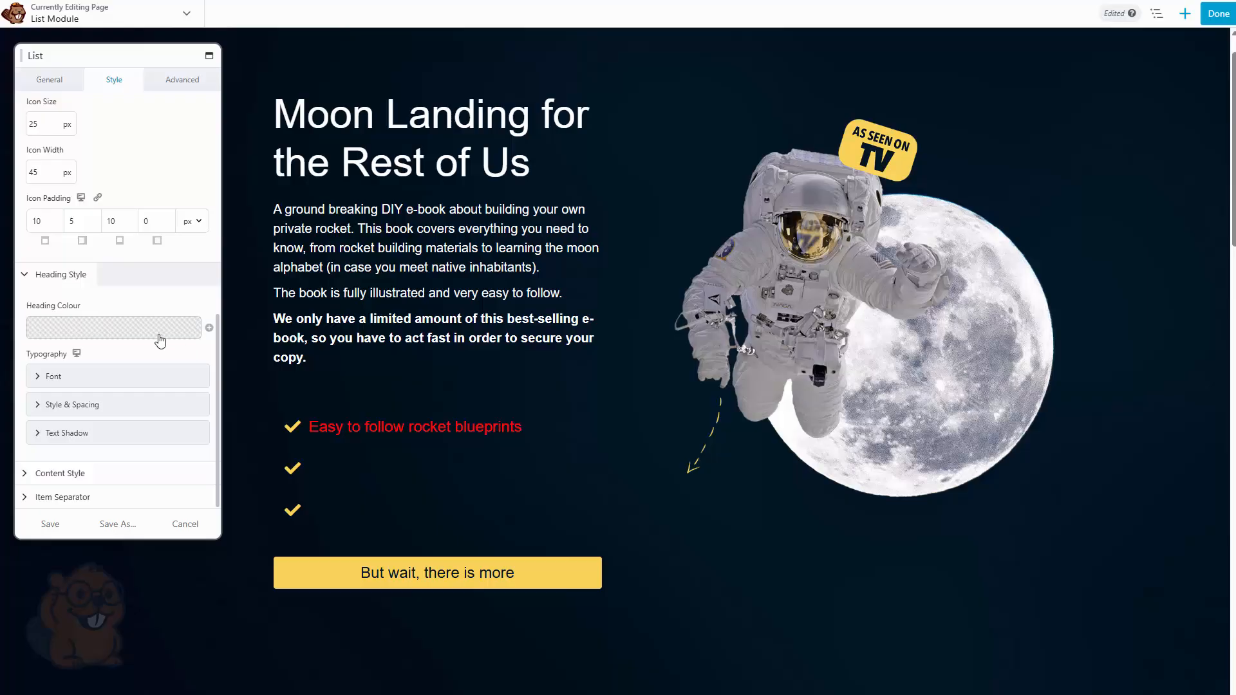
Review the heading typography Font and Style & Spacing options
left_click(70, 385)
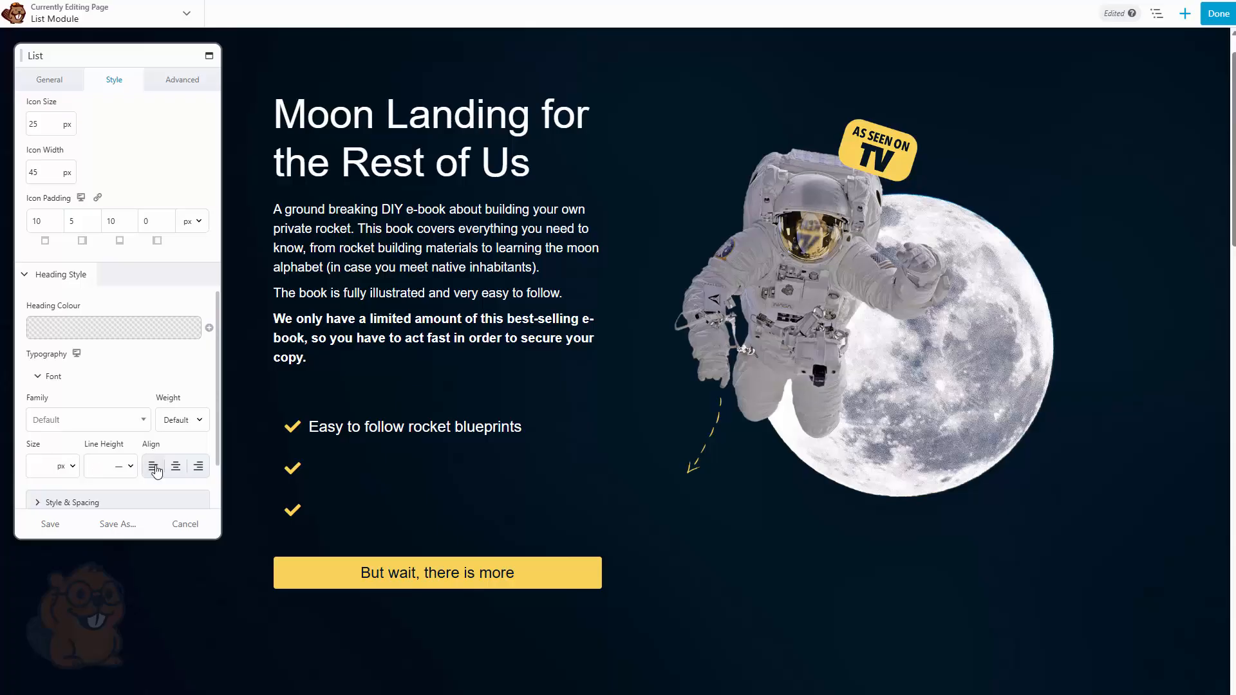
scroll(158, 467, "down", 2)
left_click(64, 403)
scroll(65, 429, "down", 2)
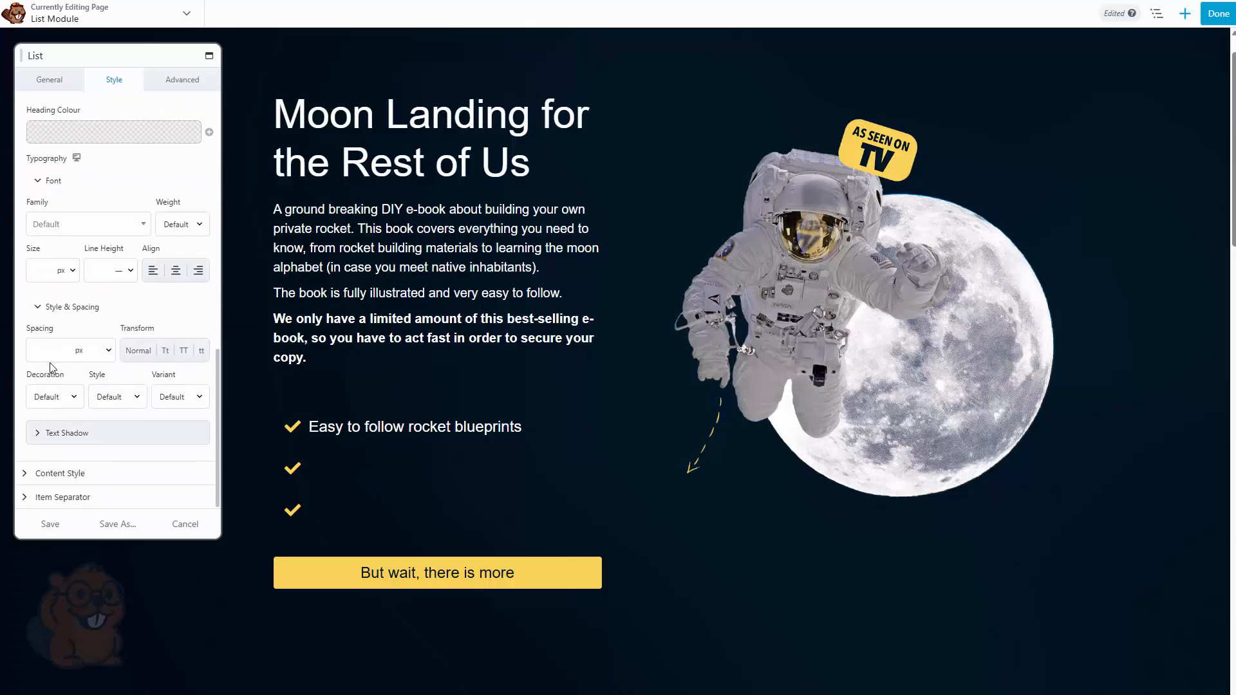
Review the heading text shadow and the content style colour, font, spacing and text shadow options
left_click(63, 433)
scroll(97, 422, "down", 1)
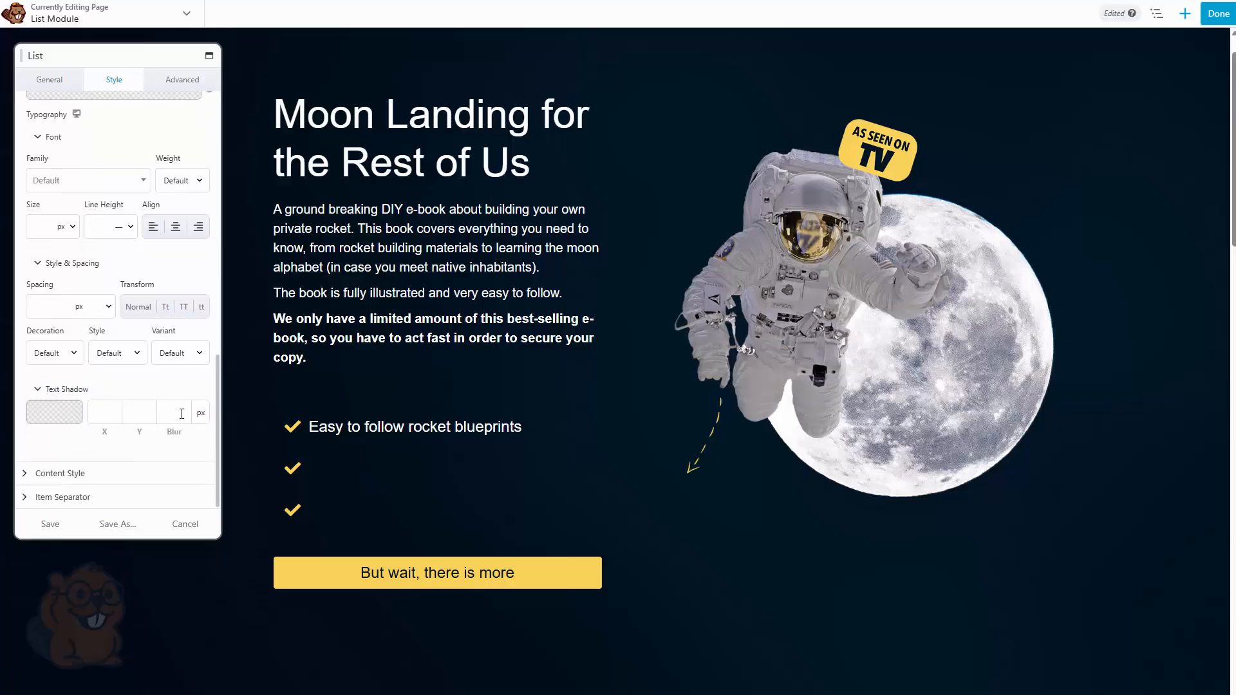
left_click(53, 468)
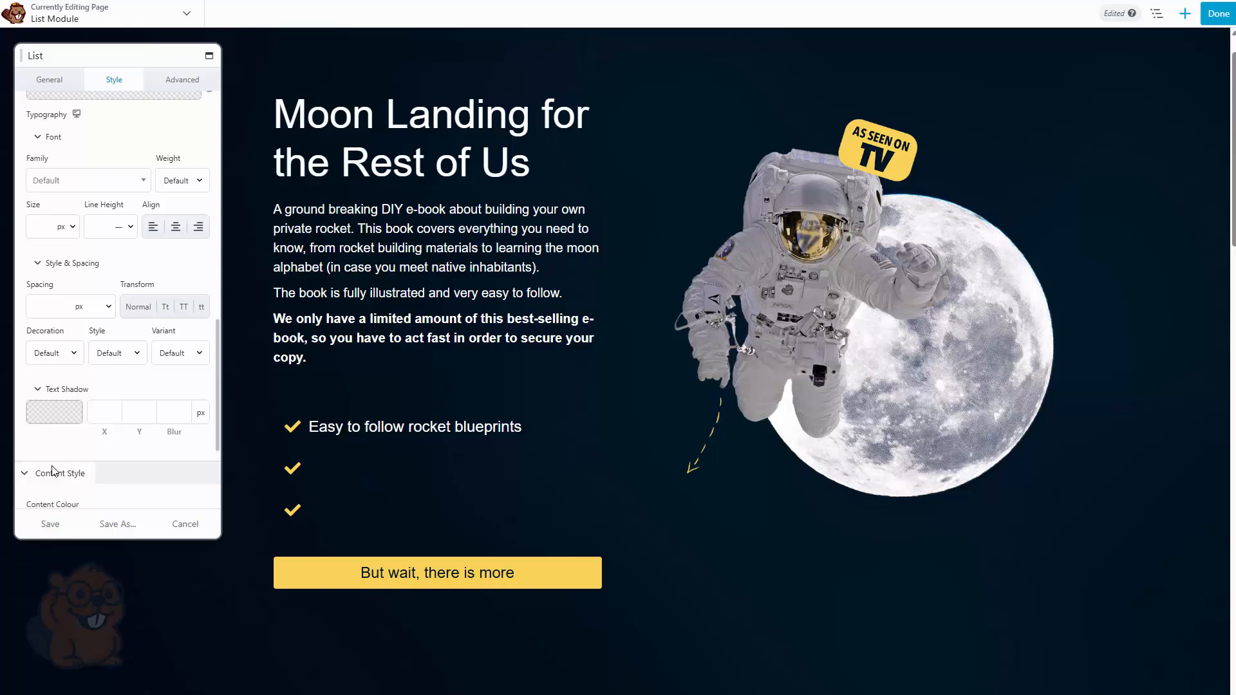
scroll(52, 470, "down", 3)
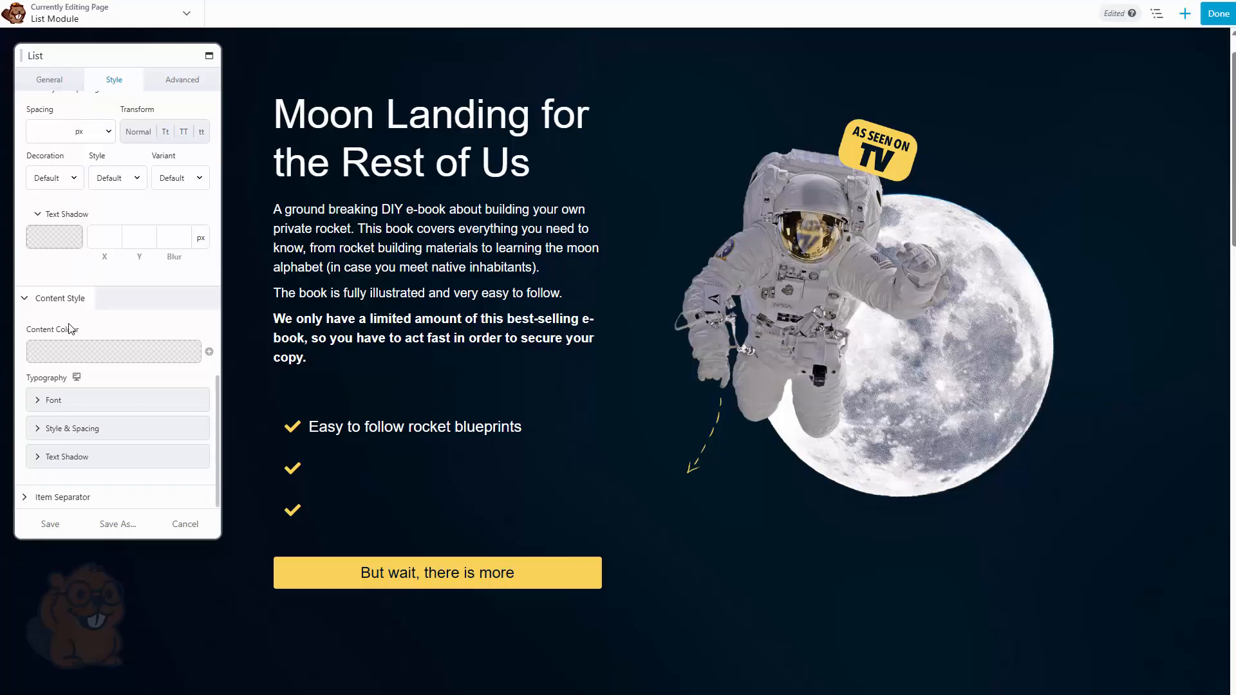
left_click(51, 399)
scroll(55, 451, "down", 2)
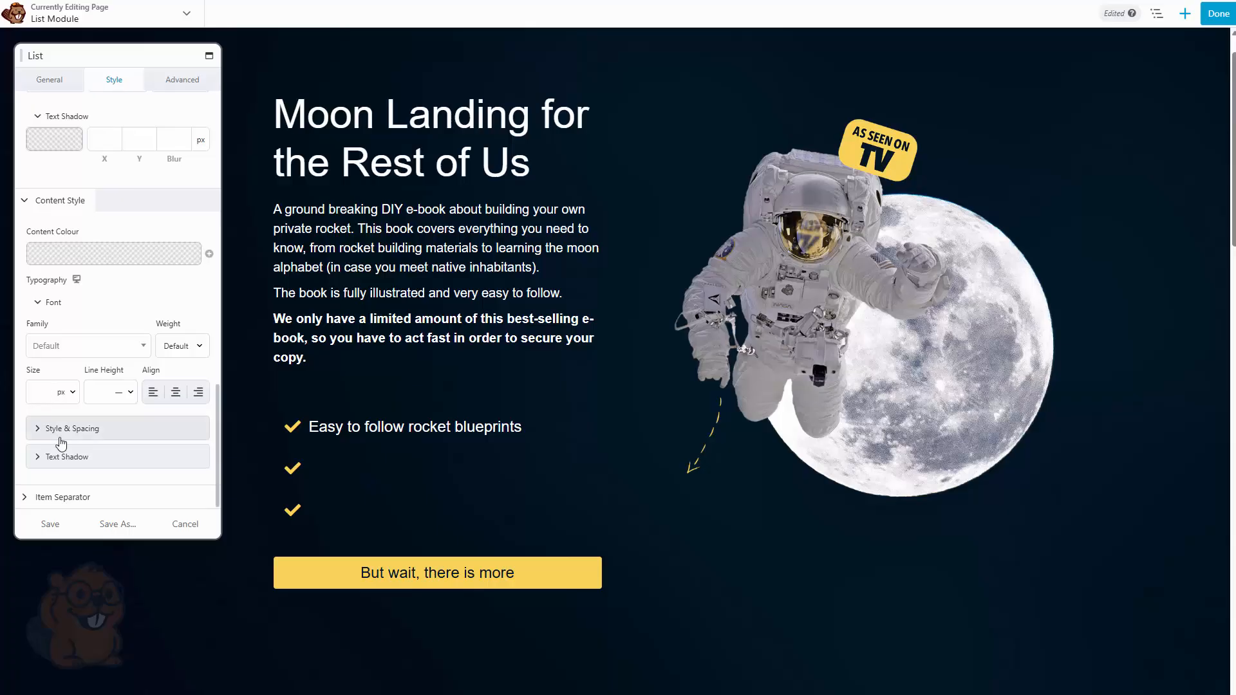
left_click(60, 430)
scroll(58, 434, "down", 2)
left_click(64, 455)
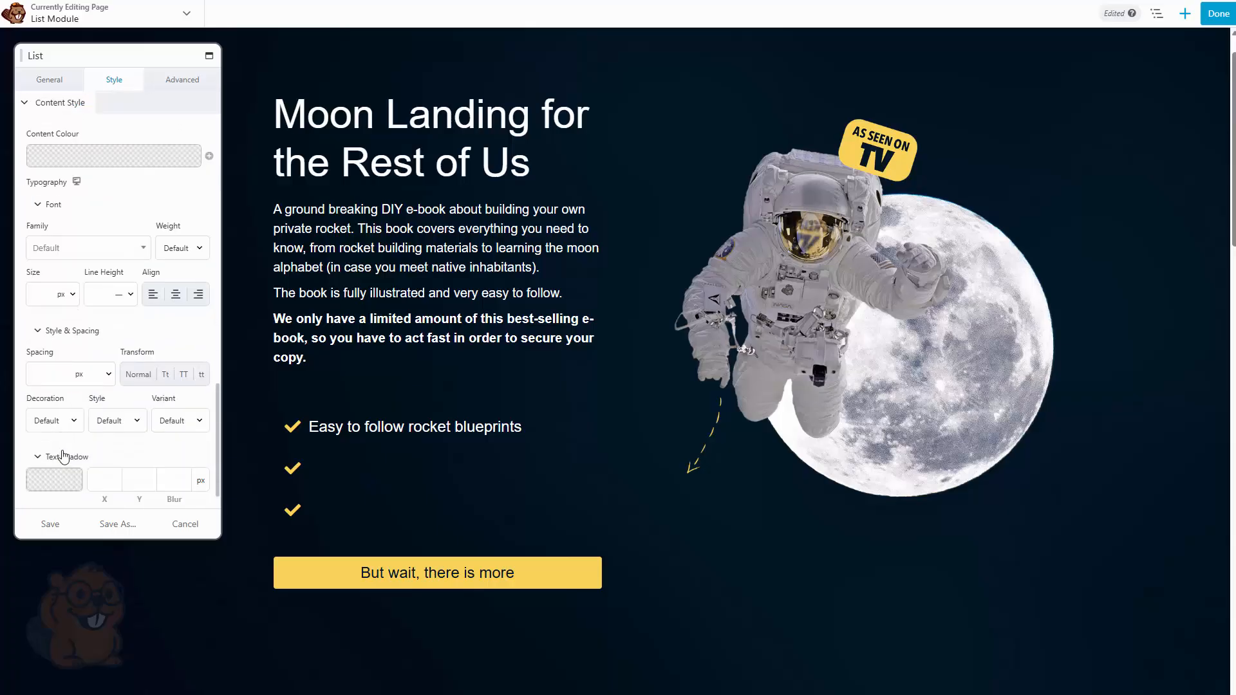
scroll(63, 455, "down", 1)
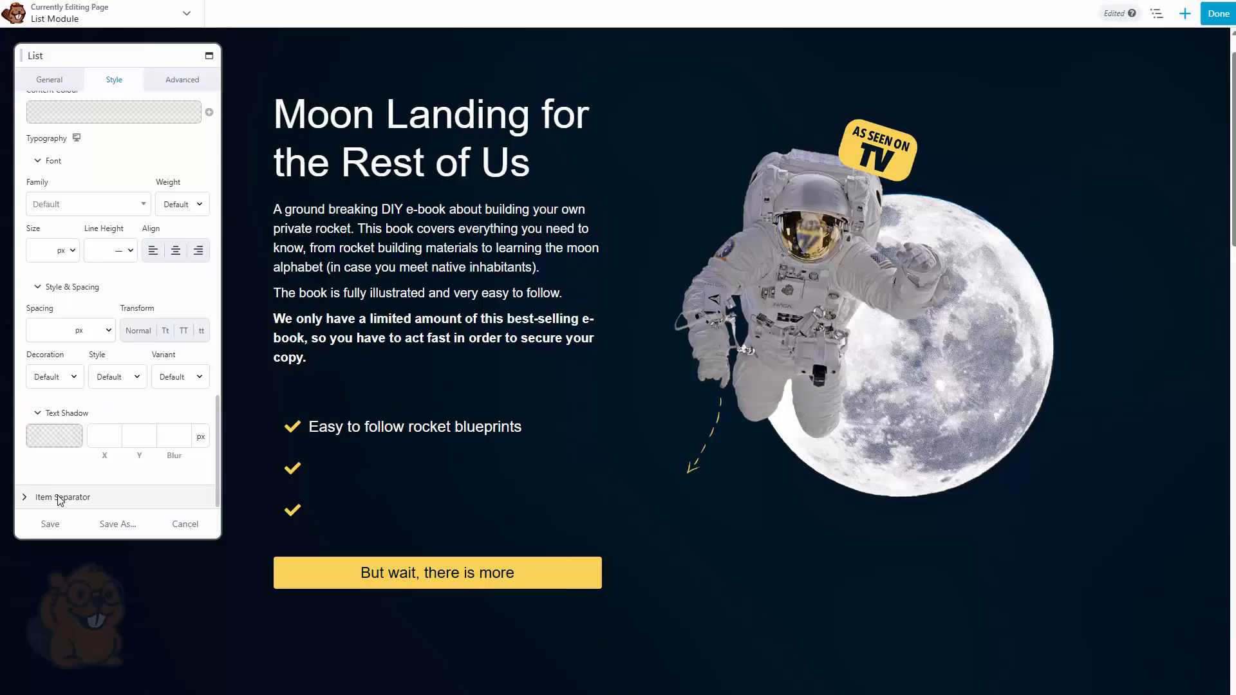
scroll(75, 470, "up", 3)
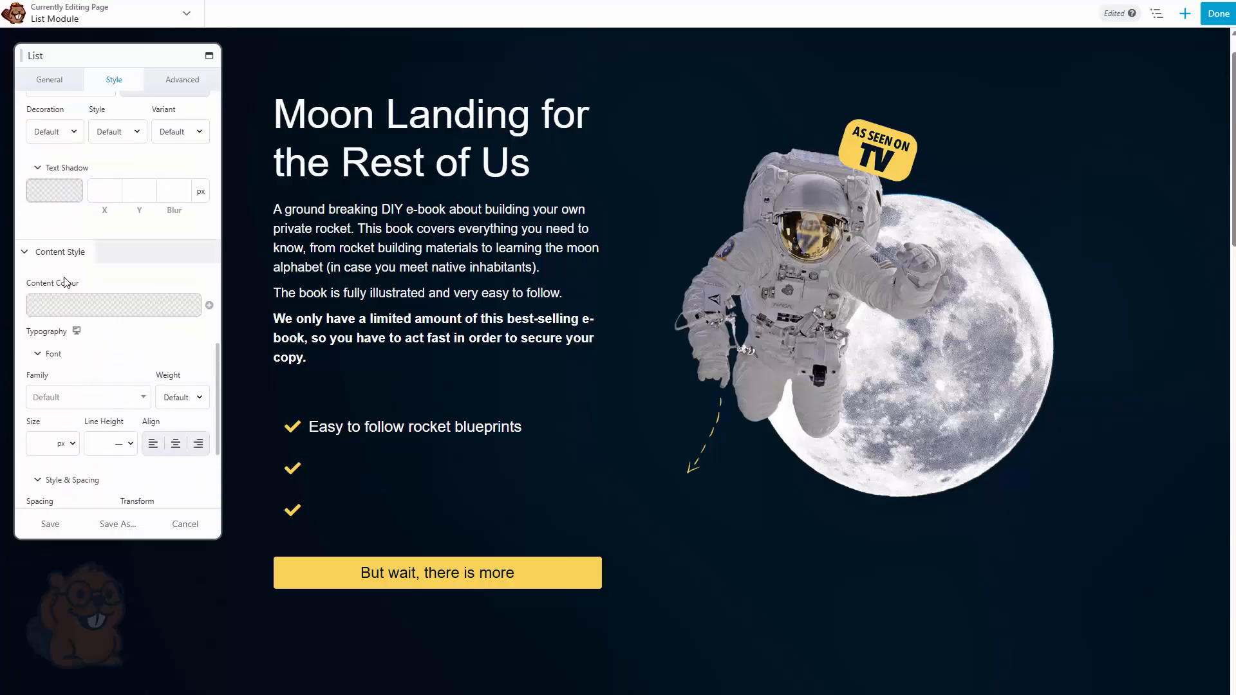
scroll(64, 260, "up", 5)
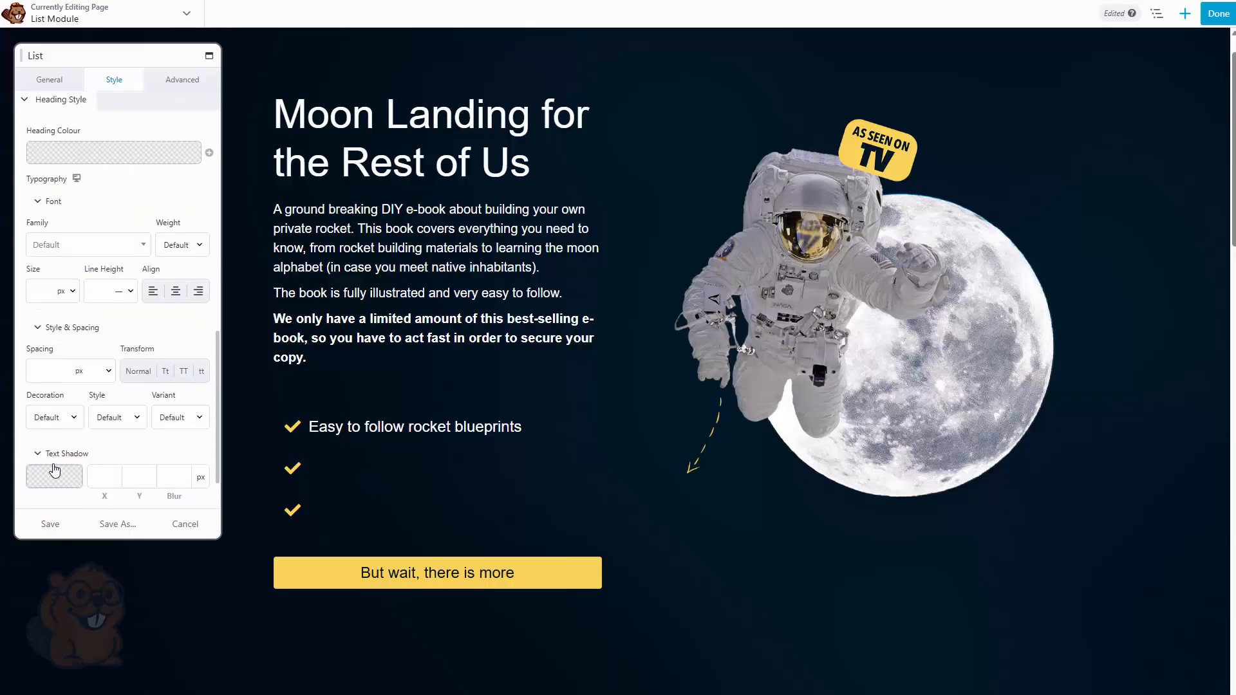
left_click(51, 172)
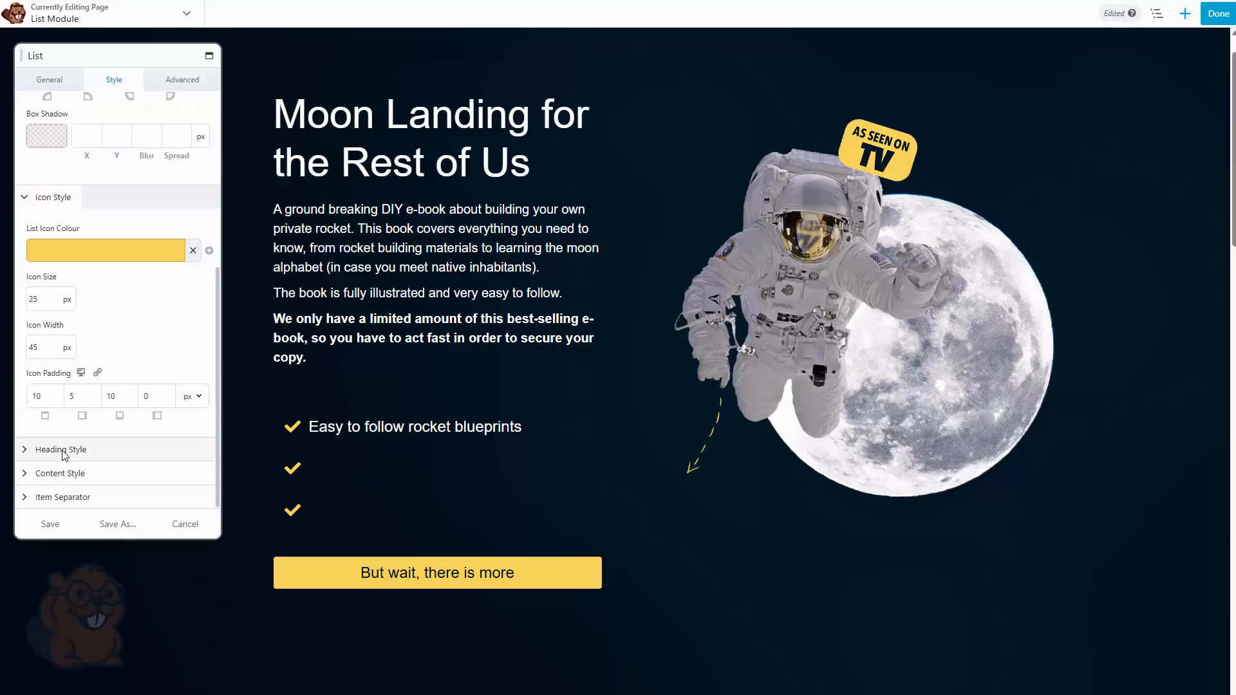
Add a solid item separator line in yellow #fad357 with a separator size of 1 px
left_click(89, 498)
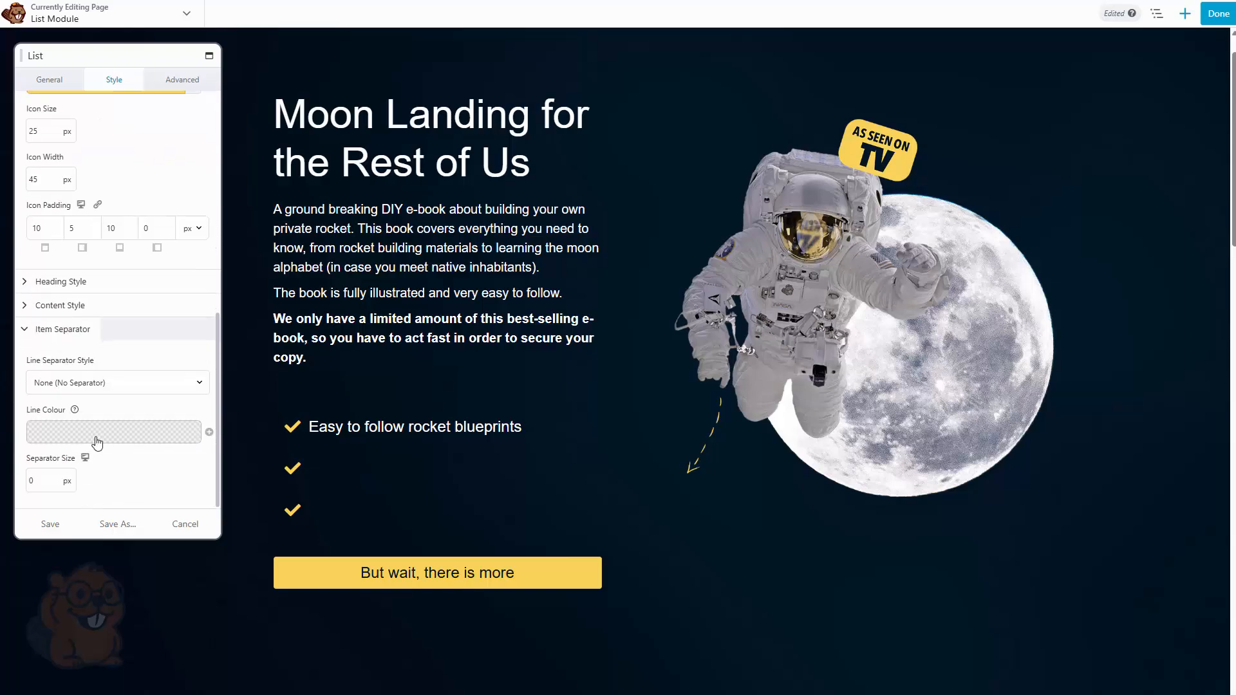
left_click(88, 391)
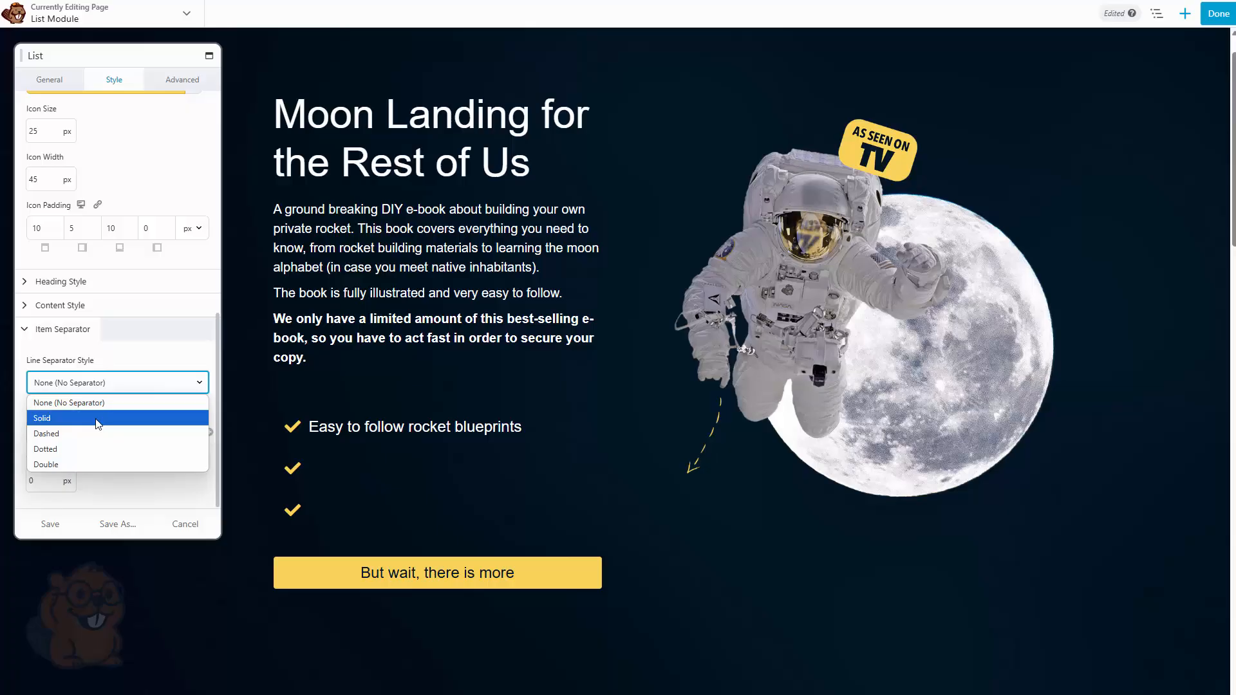
left_click(97, 418)
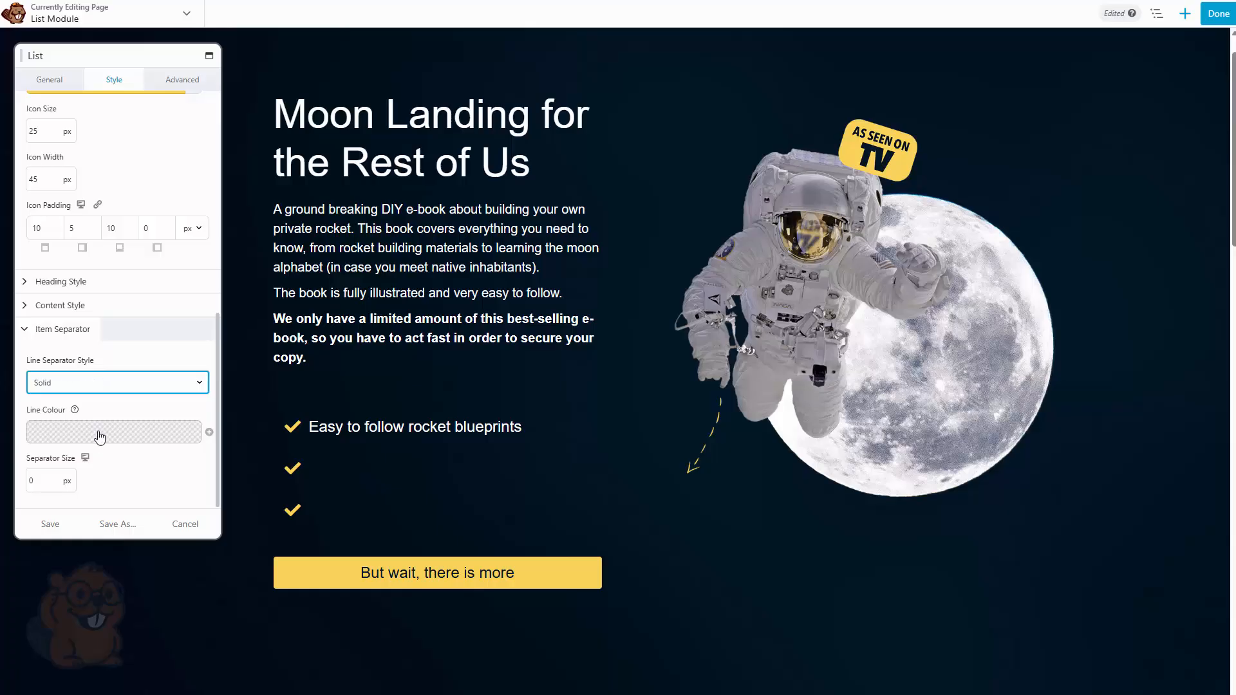
left_click(100, 437)
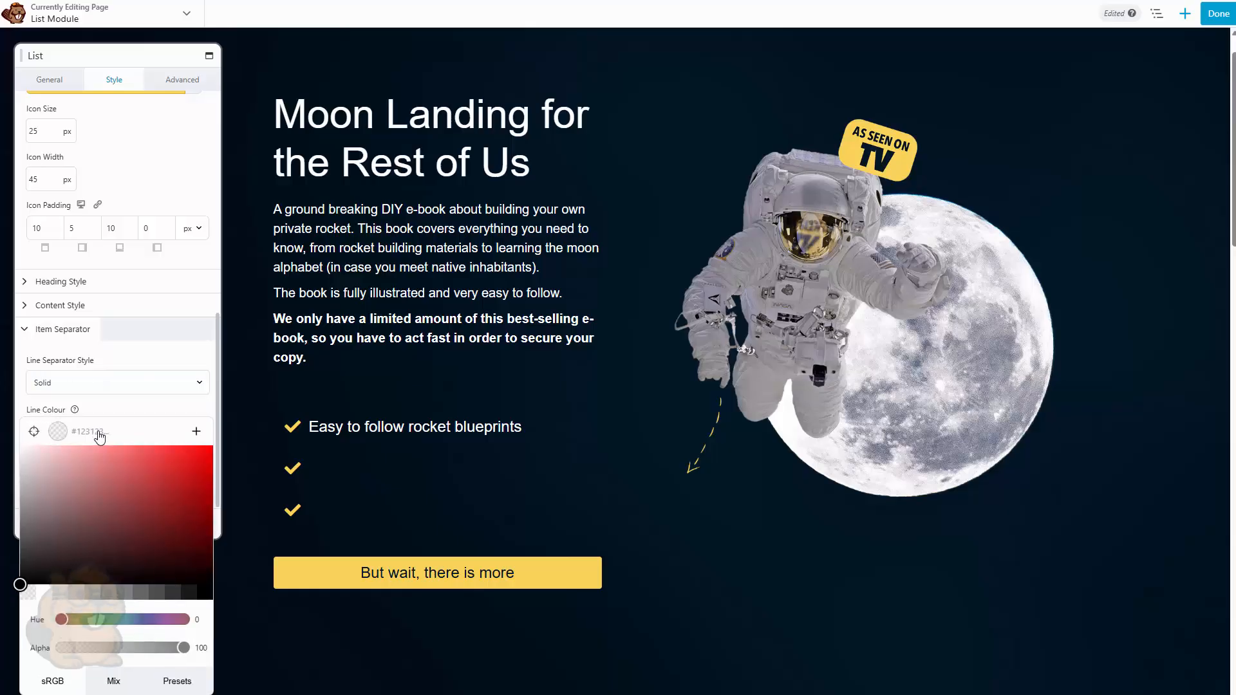
left_click(34, 431)
left_click(307, 575)
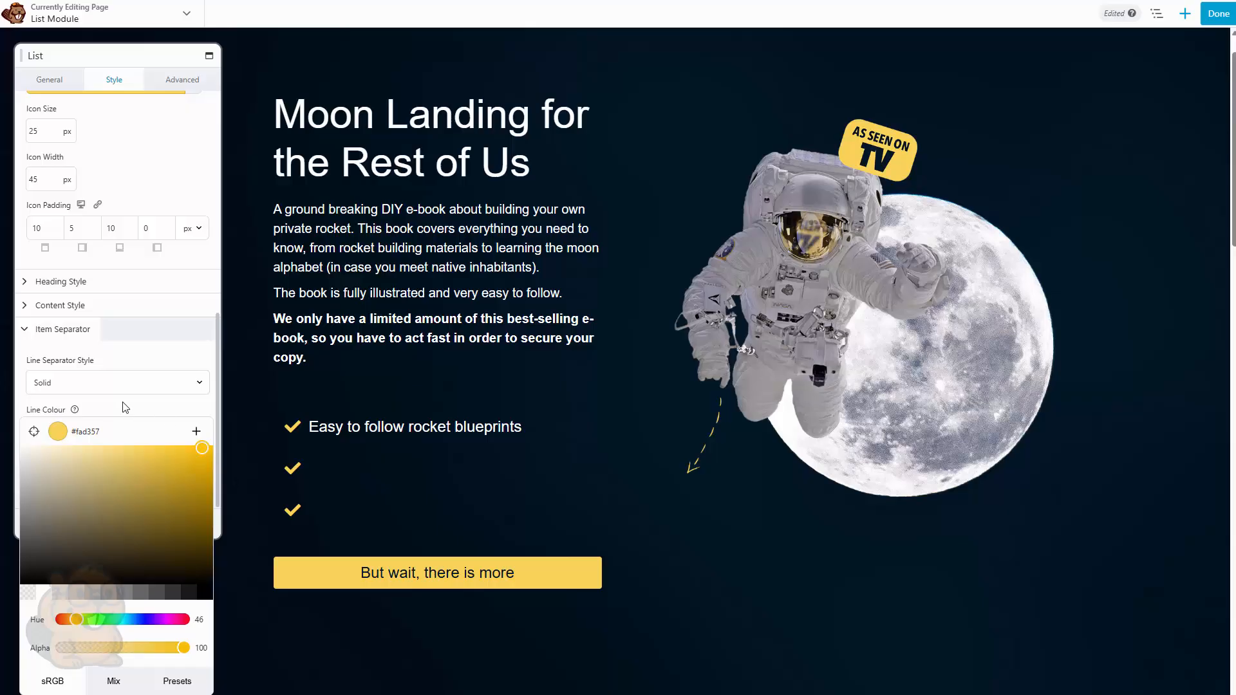
left_click(100, 443)
left_click_drag(46, 484, 11, 488)
type("1")
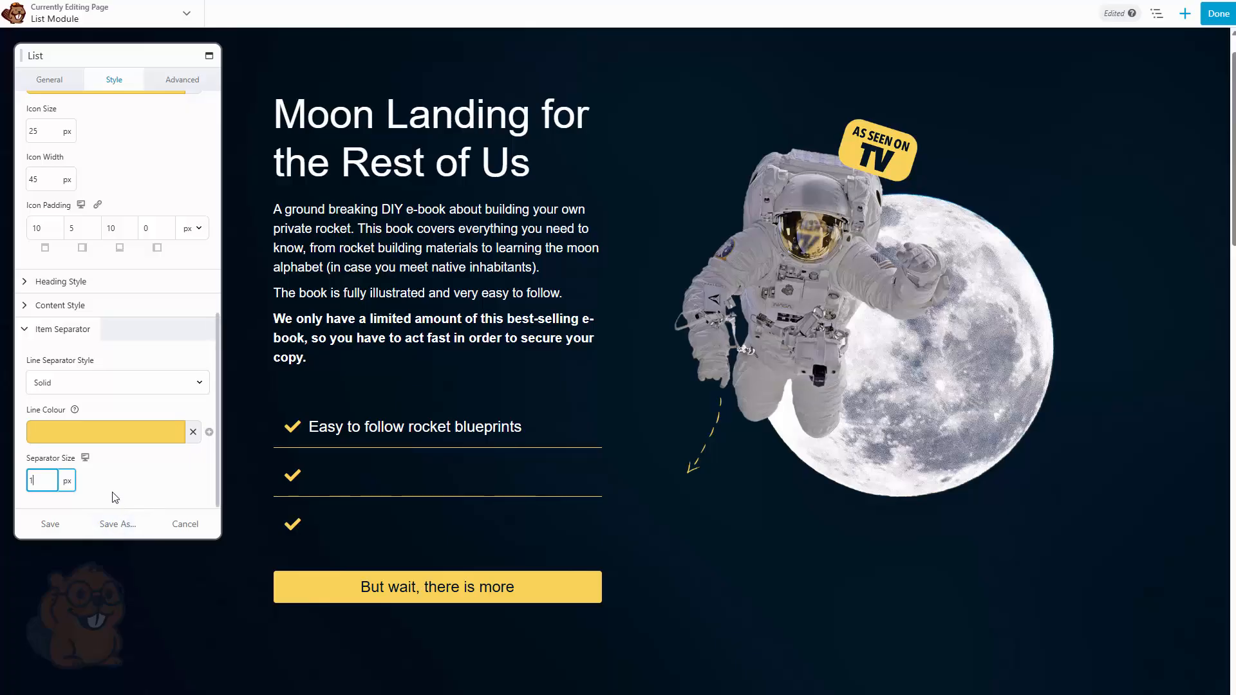
Switch the item separator line style through Dashed, Dotted and Double
left_click(96, 390)
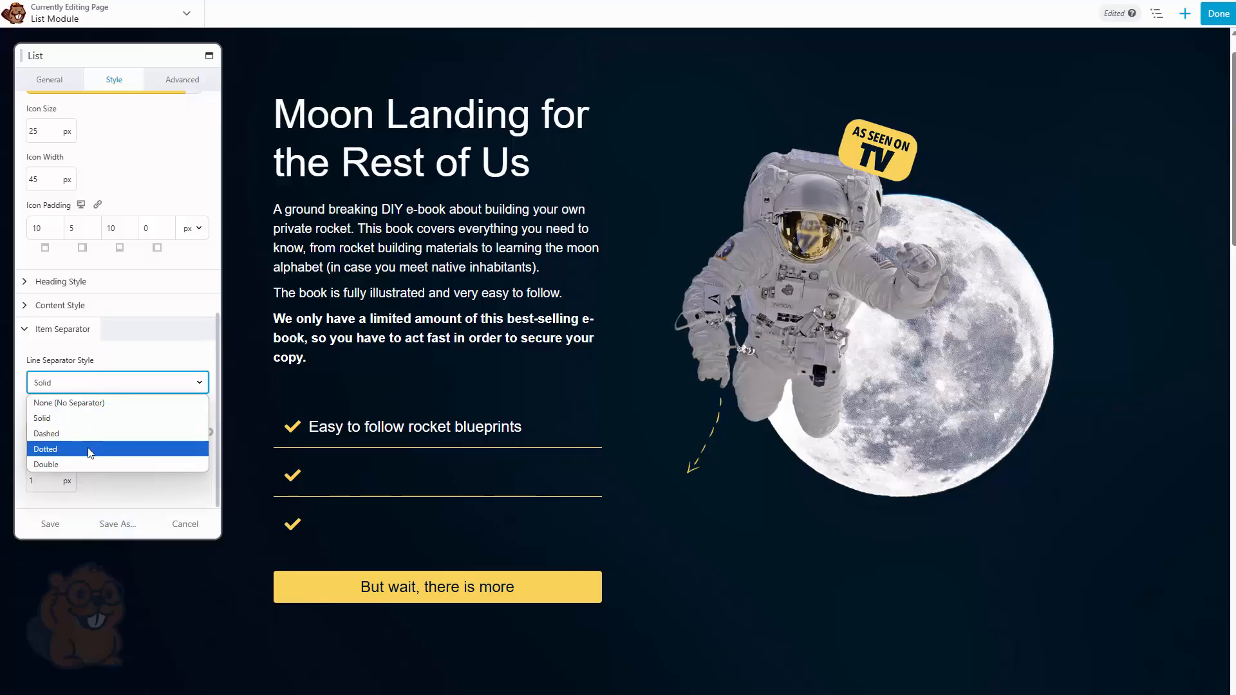
left_click(70, 433)
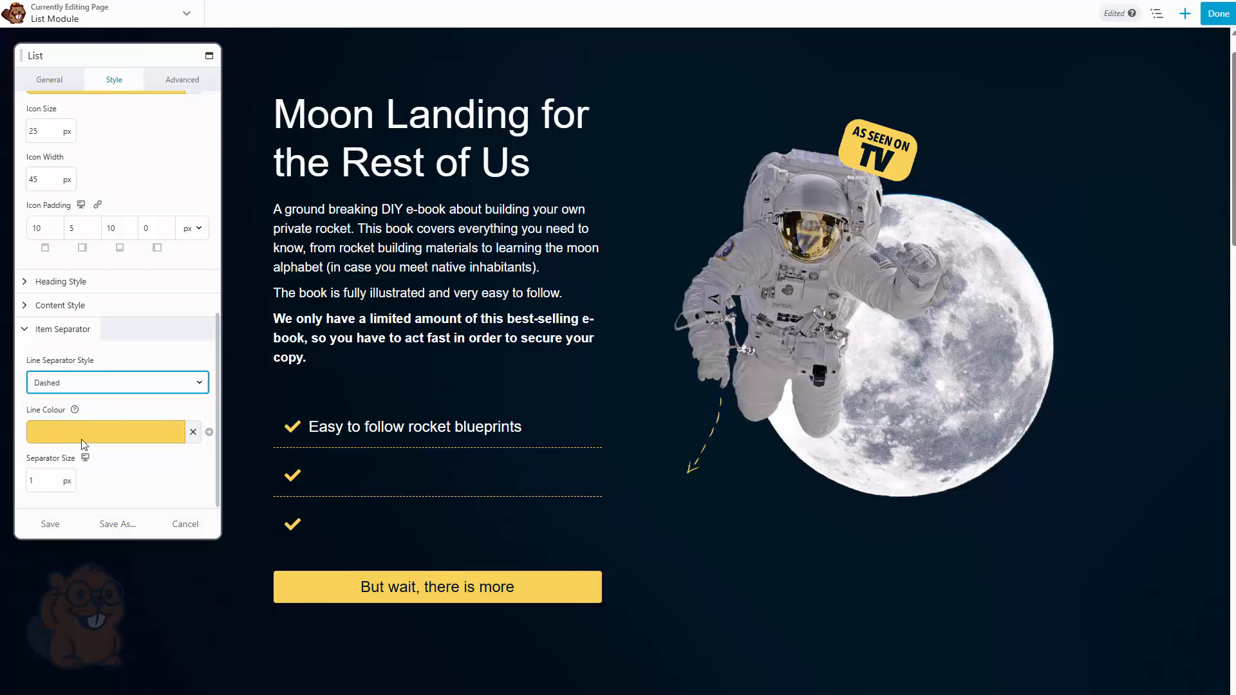
left_click(79, 390)
left_click(82, 449)
left_click(82, 395)
left_click(86, 464)
left_click(60, 329)
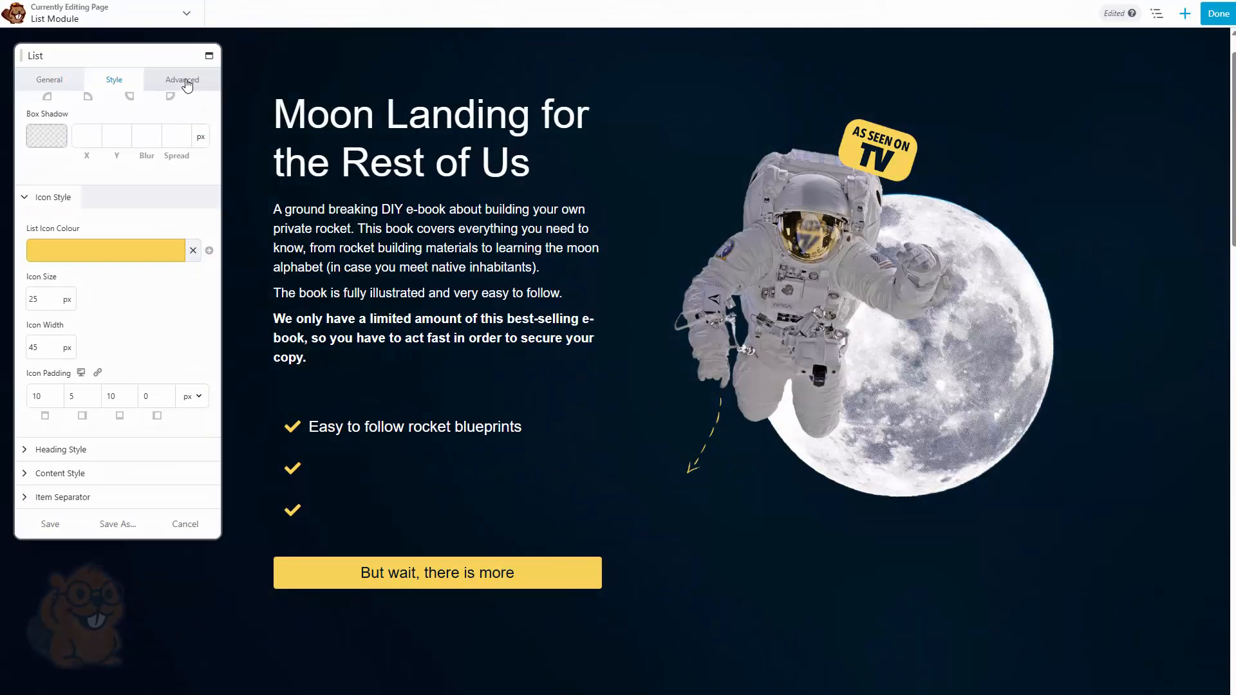
Review the module's advanced Spacing, Visibility, Animation and HTML Element options
left_click(184, 80)
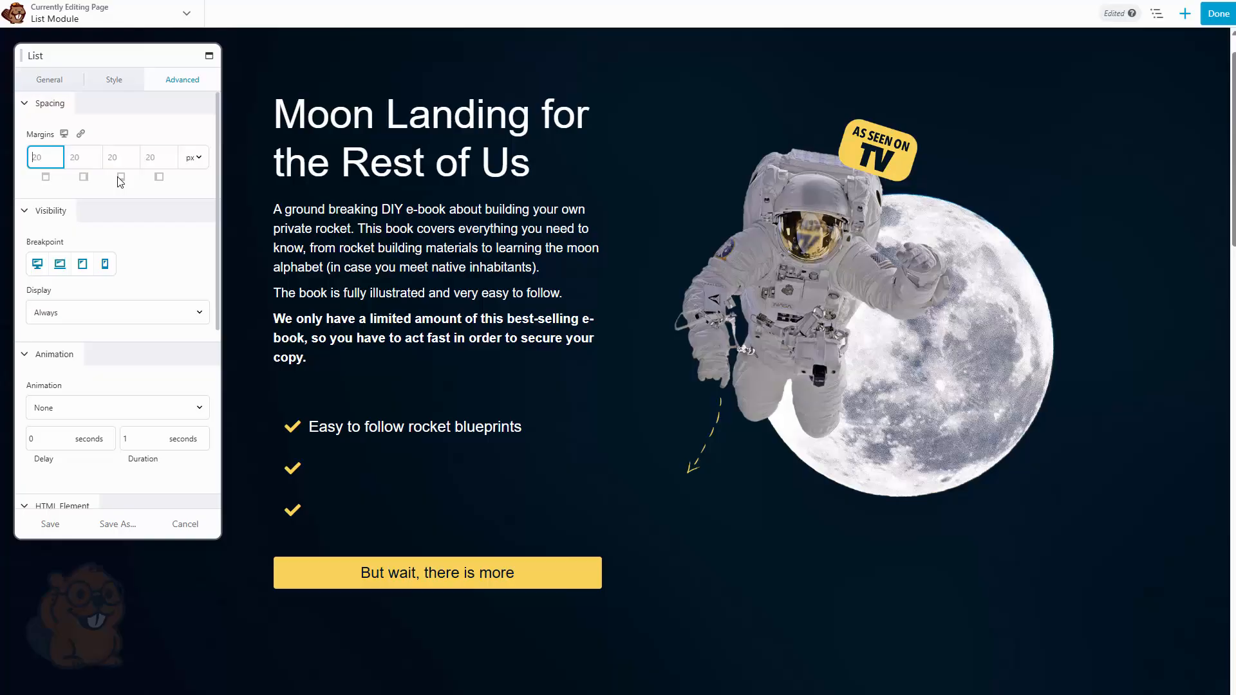
left_click(50, 213)
left_click(51, 237)
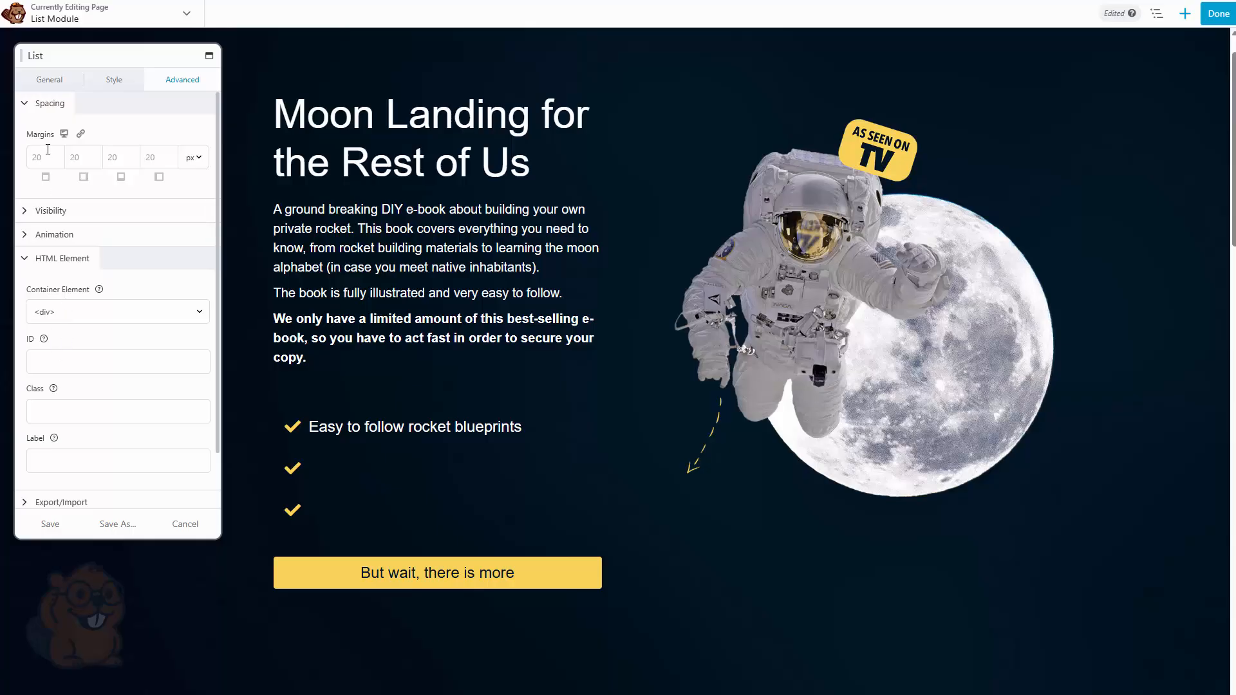
left_click(51, 261)
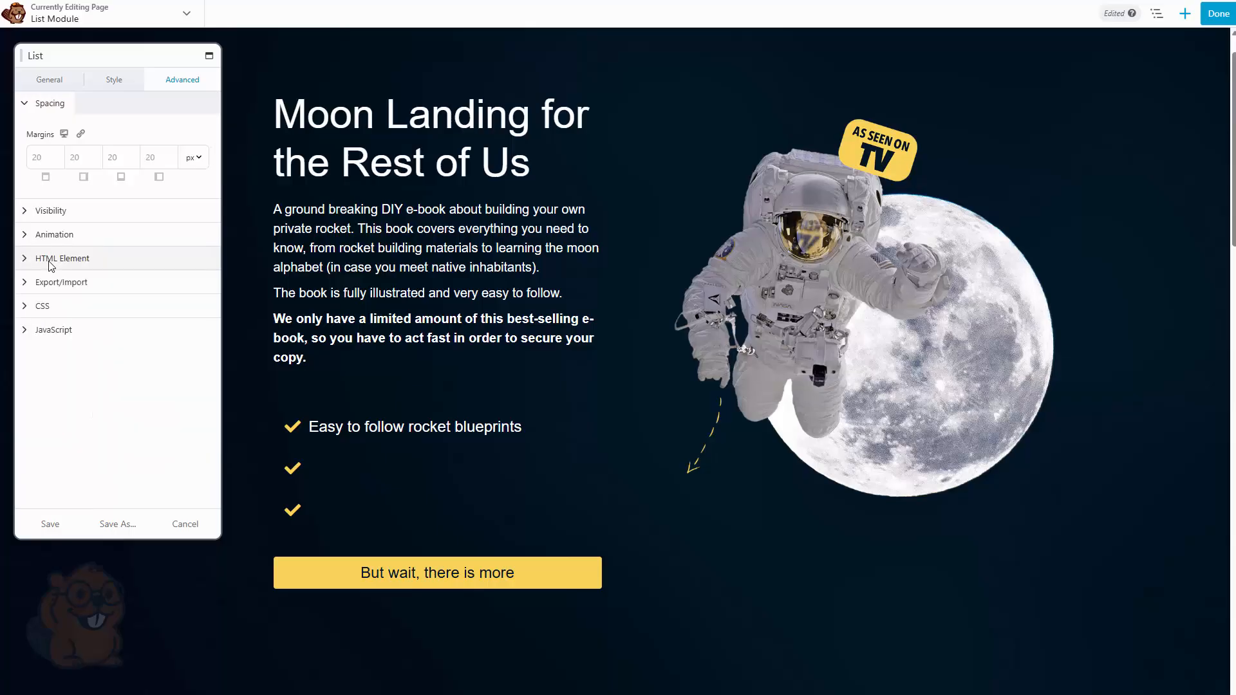
left_click(51, 210)
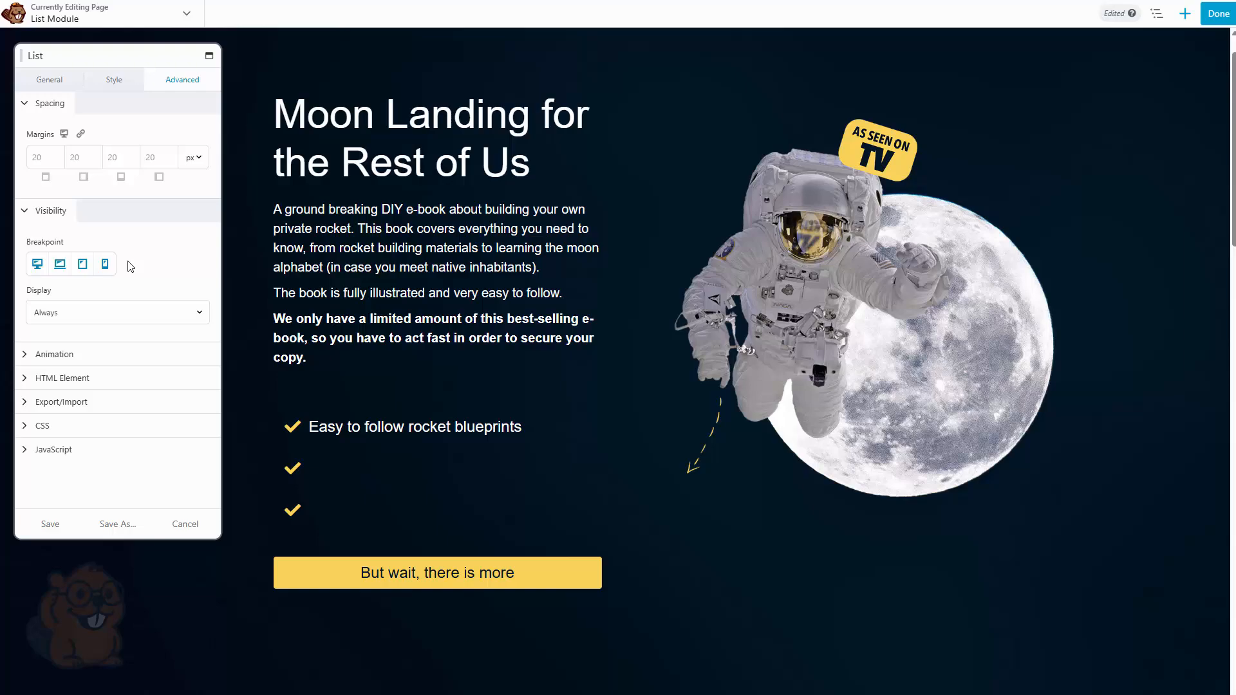
left_click(74, 354)
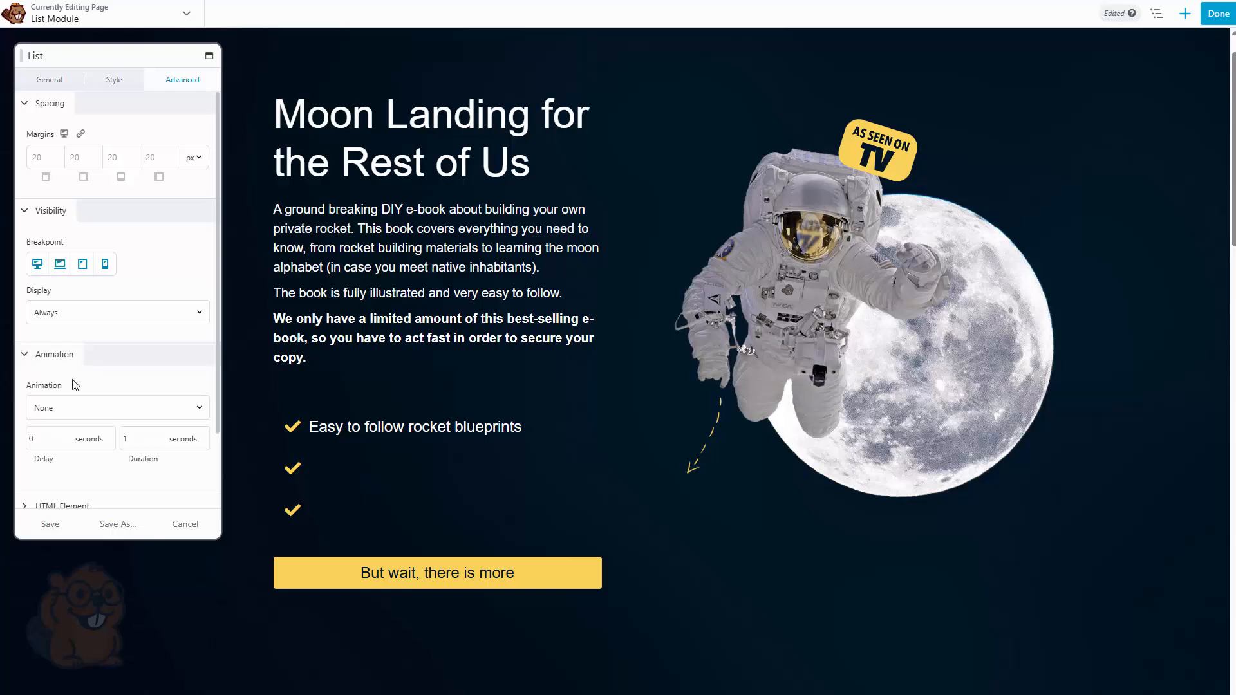
left_click(76, 410)
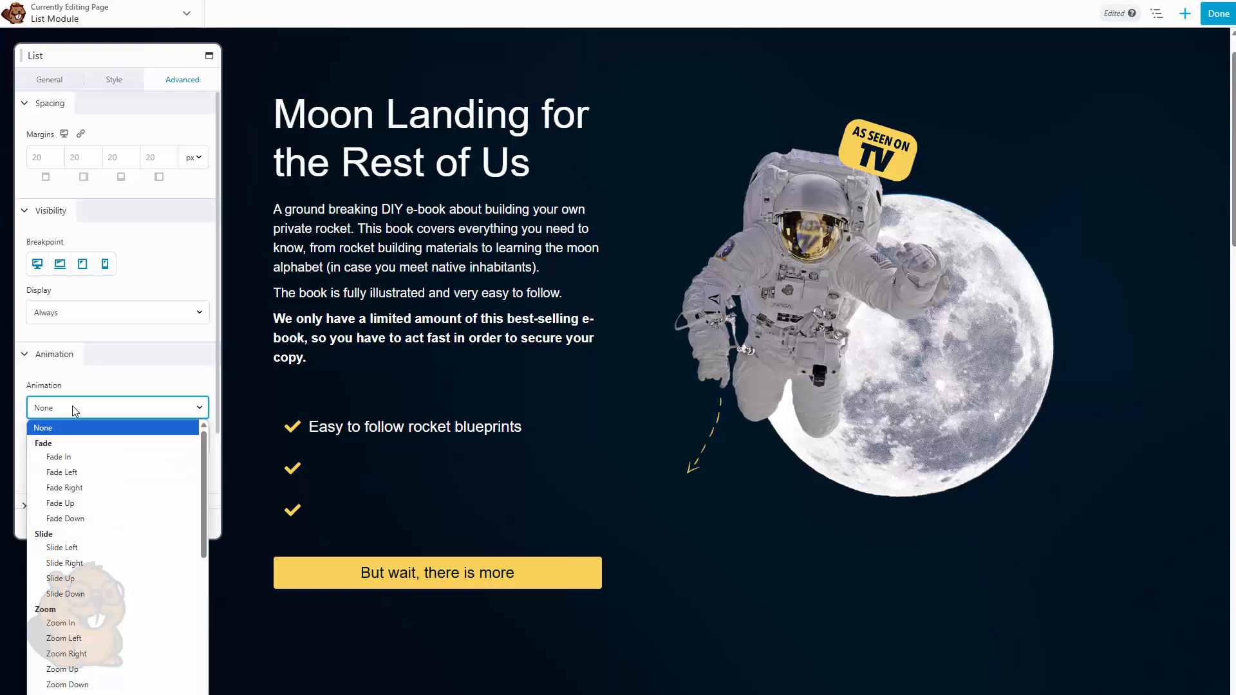
left_click(72, 405)
left_click(71, 363)
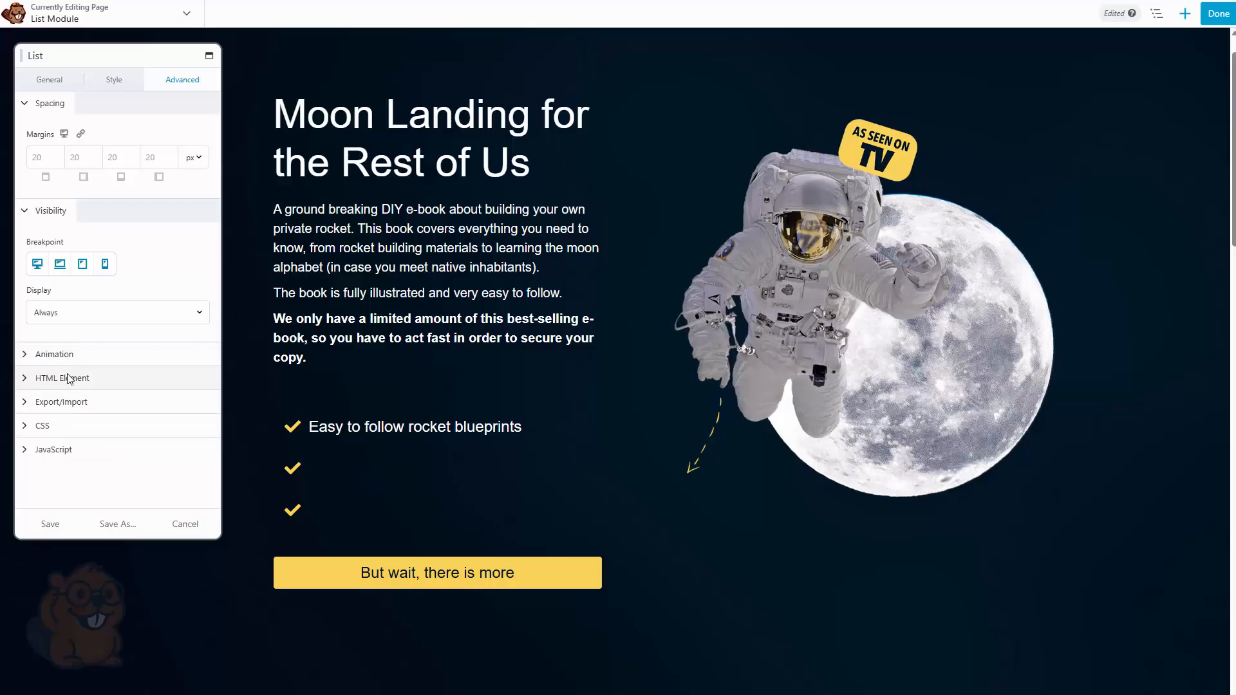
left_click(68, 379)
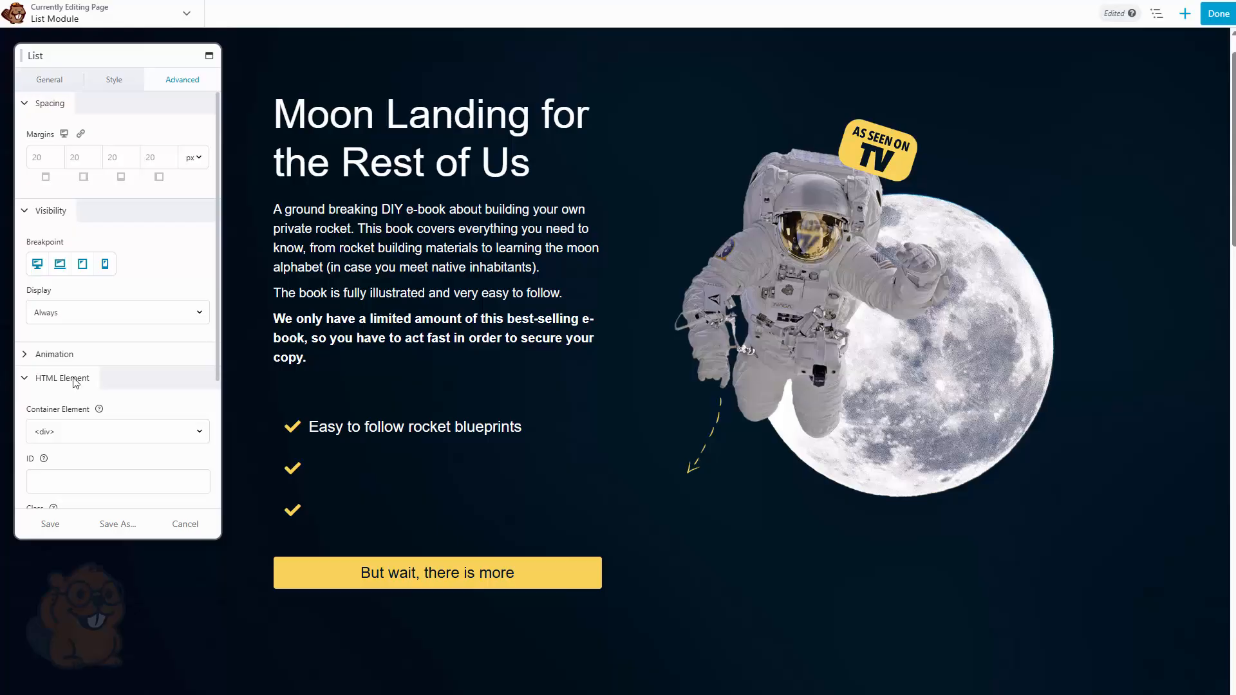
Examine the HTML Element container, ID, class and label fields and the CSS section
scroll(81, 383, "down", 2)
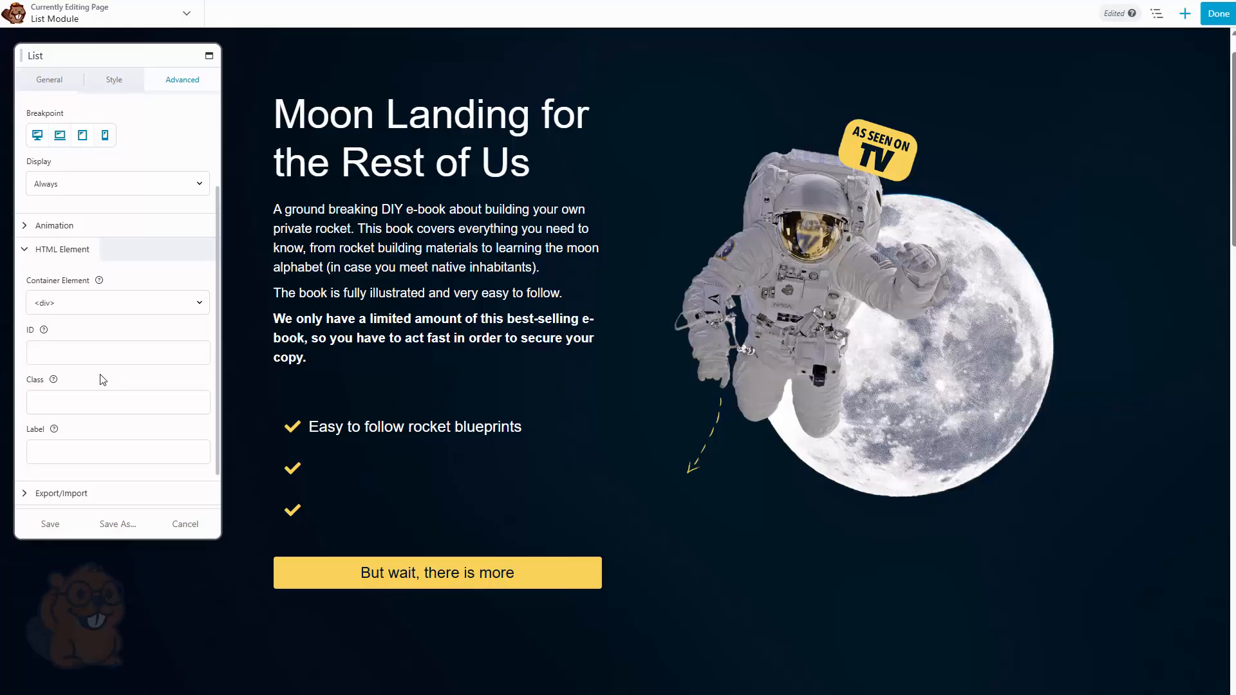
left_click(102, 307)
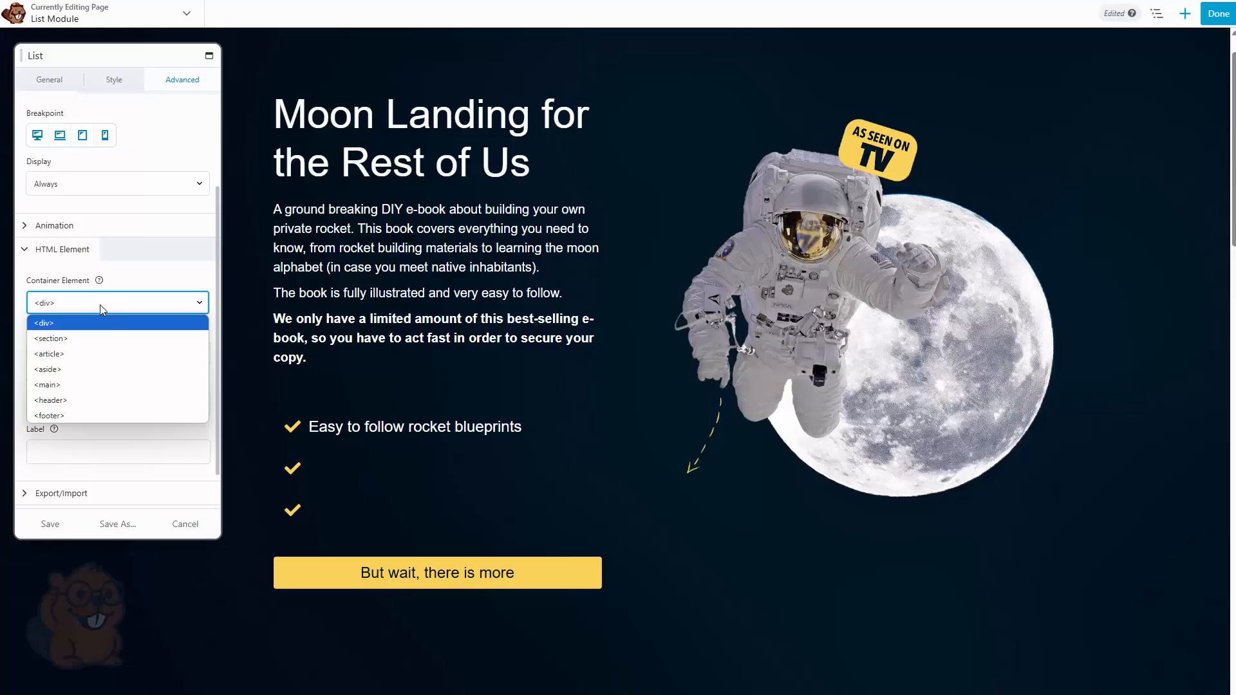
left_click(99, 304)
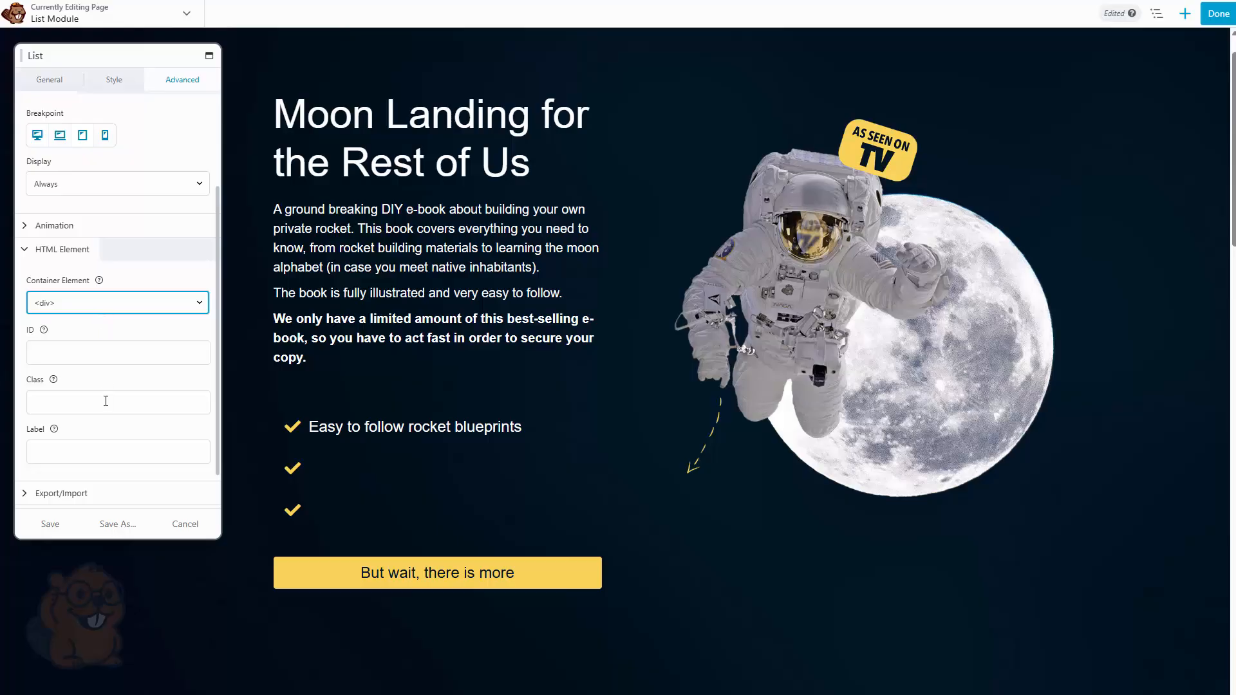
left_click(106, 458)
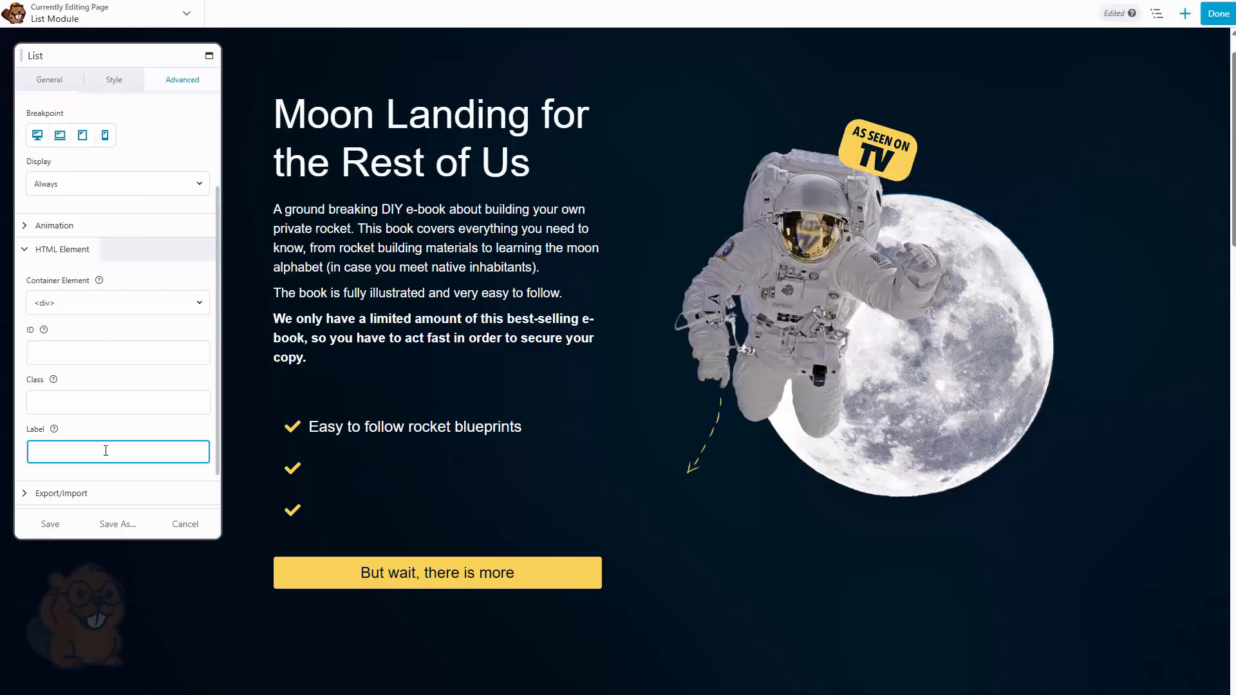
left_click(108, 433)
scroll(106, 431, "down", 1)
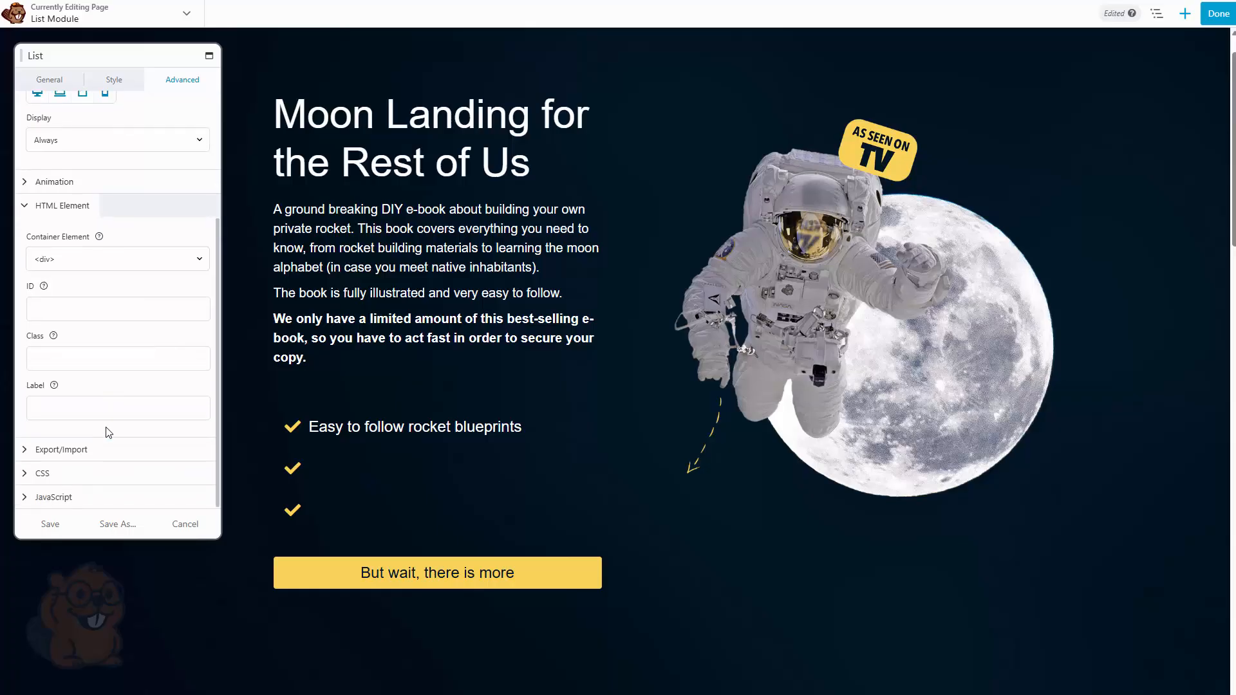
left_click(90, 469)
scroll(92, 451, "down", 3)
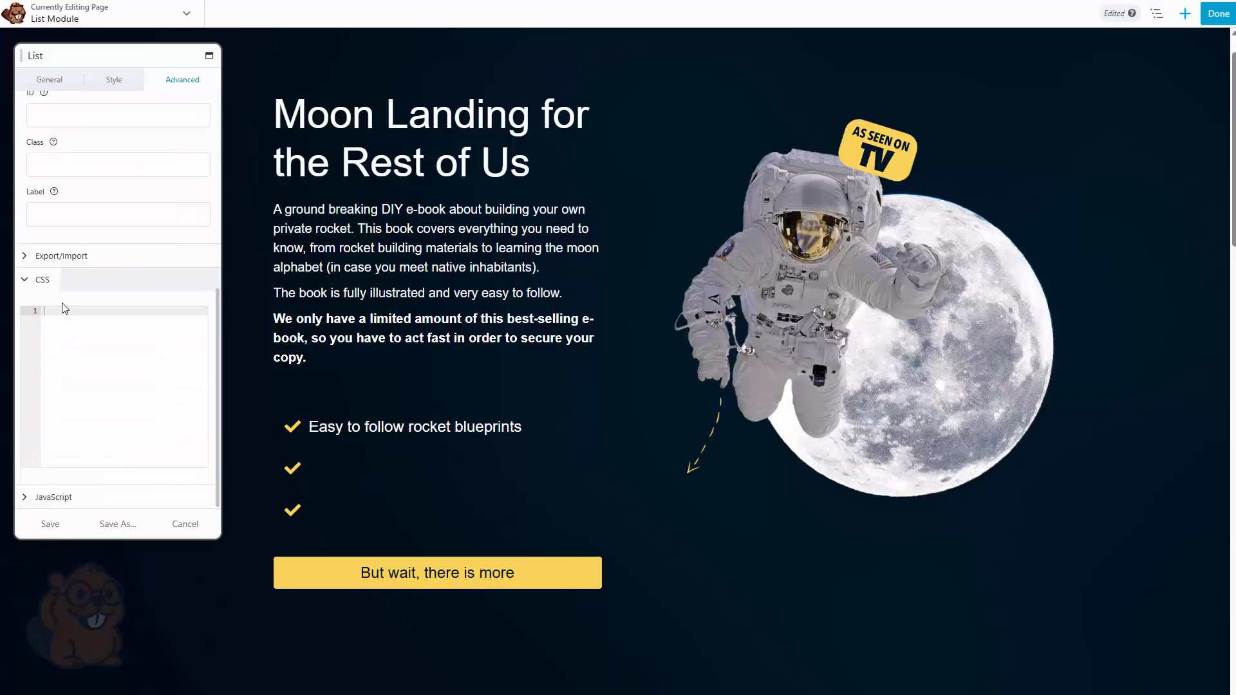
left_click(51, 280)
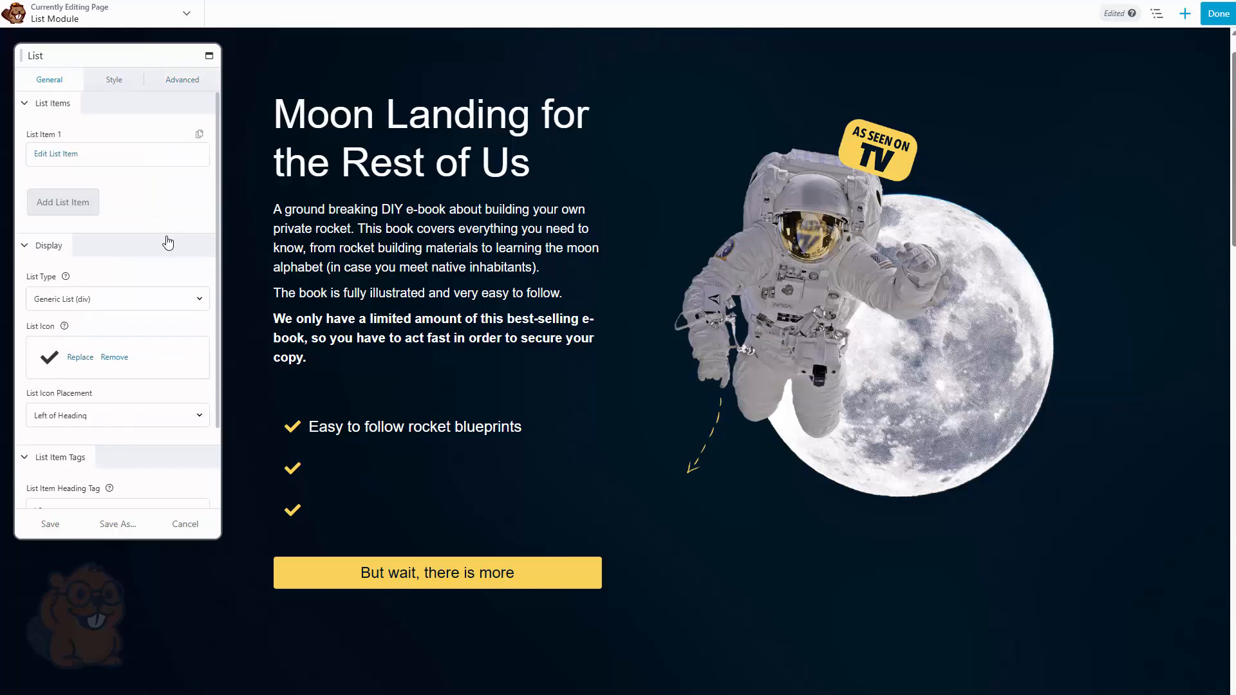
Save the List module settings, finish editing and publish the page
left_click(58, 526)
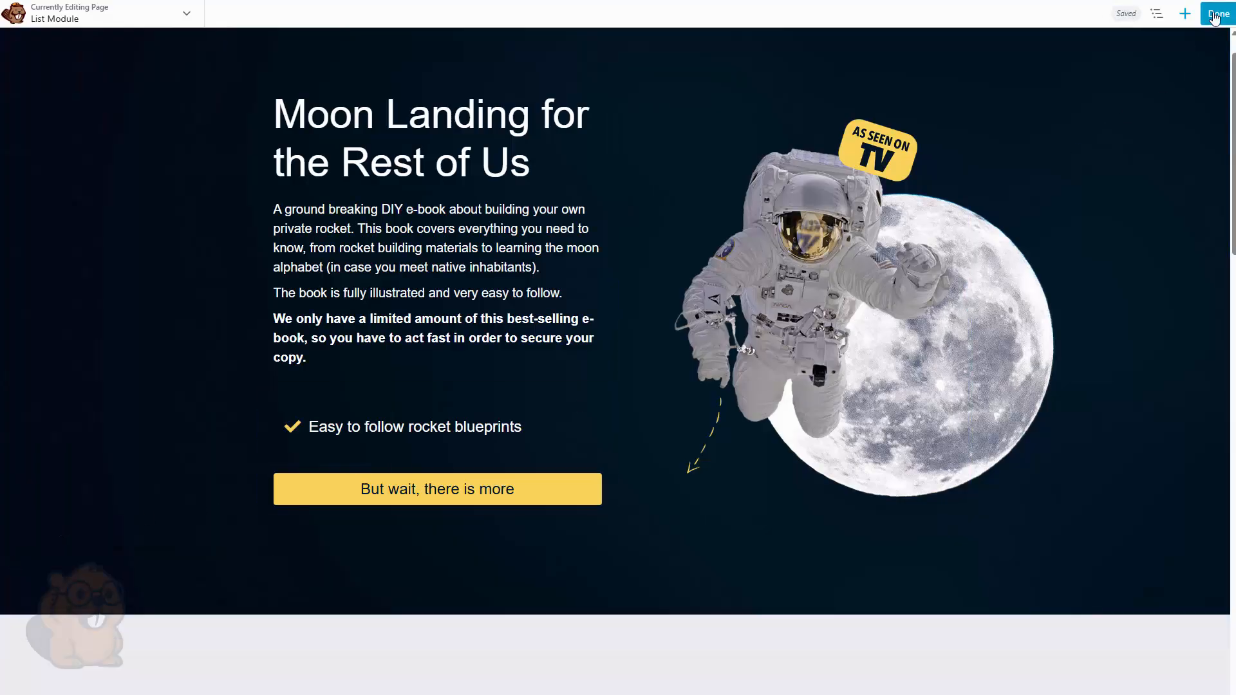
left_click(1219, 13)
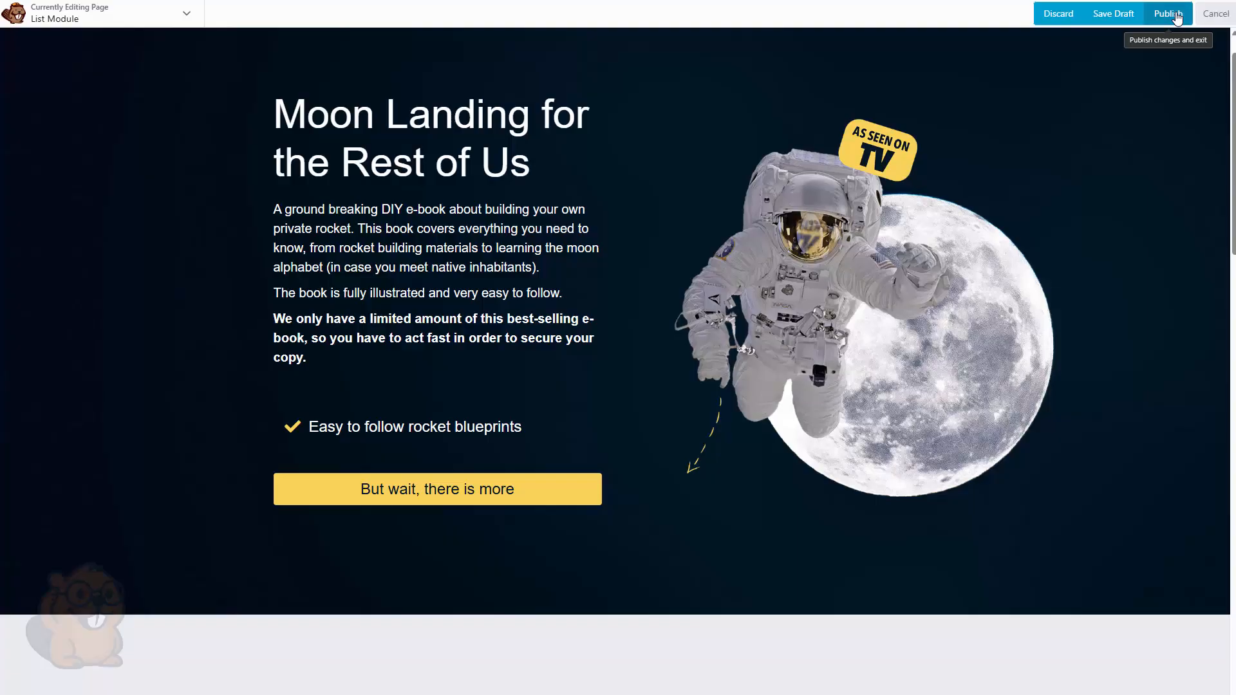
left_click(1169, 13)
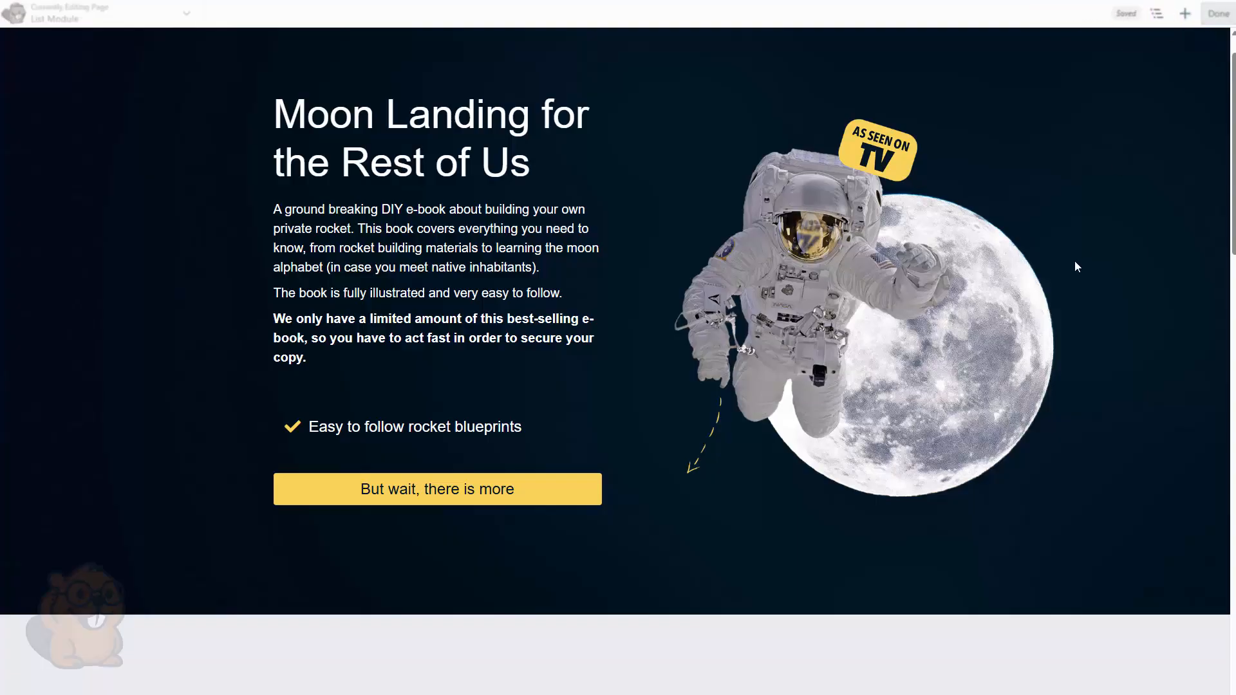